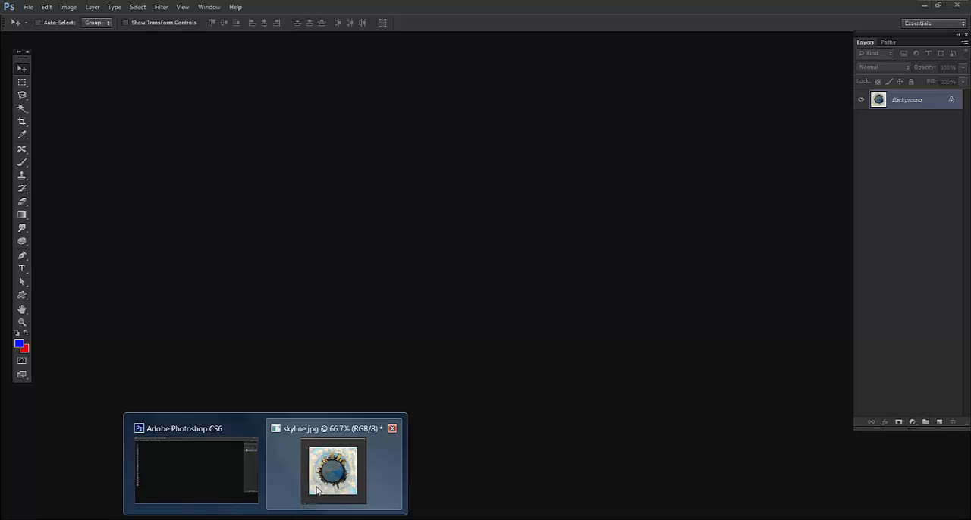
# Step: Close the open skyline.jpg document, leaving the workspace empty
pyautogui.click(338, 466)
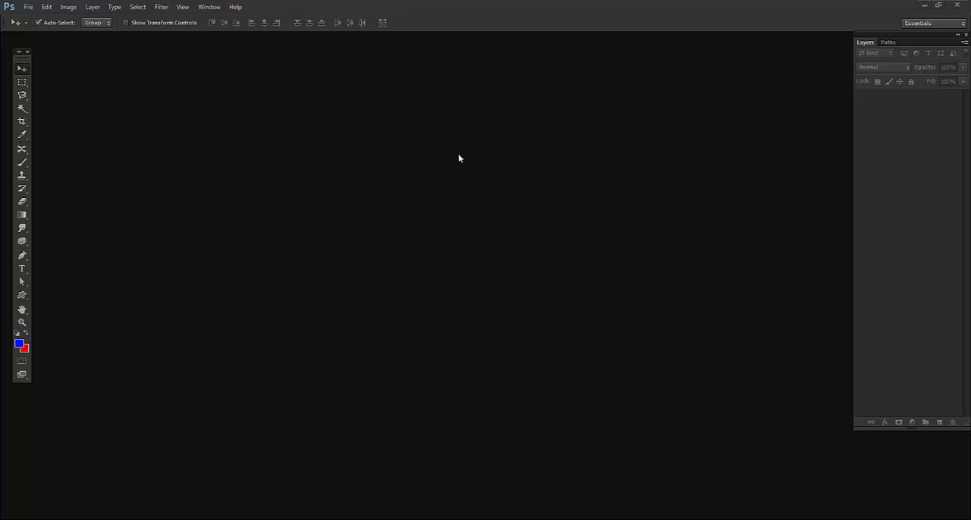
# Step: From File > Open, preview Mumbai_Marine_Drive_View and the skyline photo in the Tiny planet folder
pyautogui.click(29, 7)
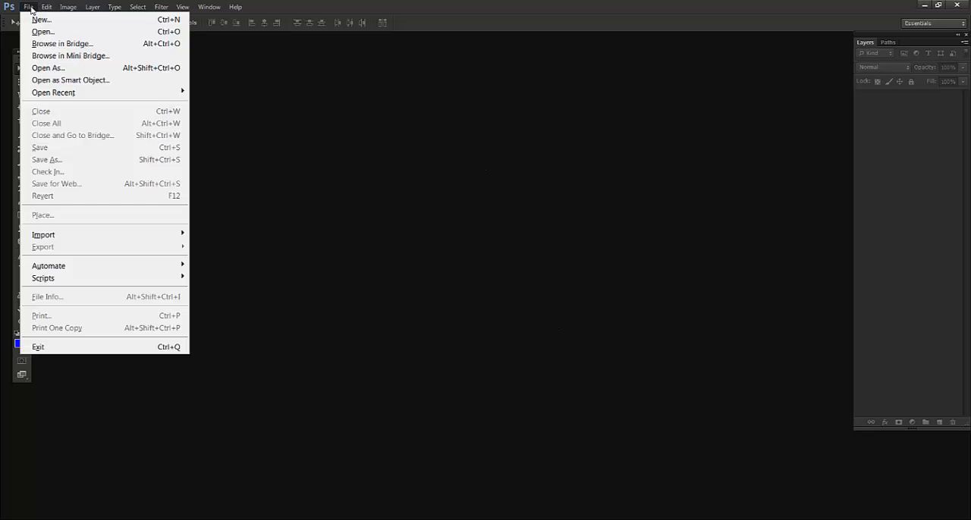
pyautogui.click(43, 32)
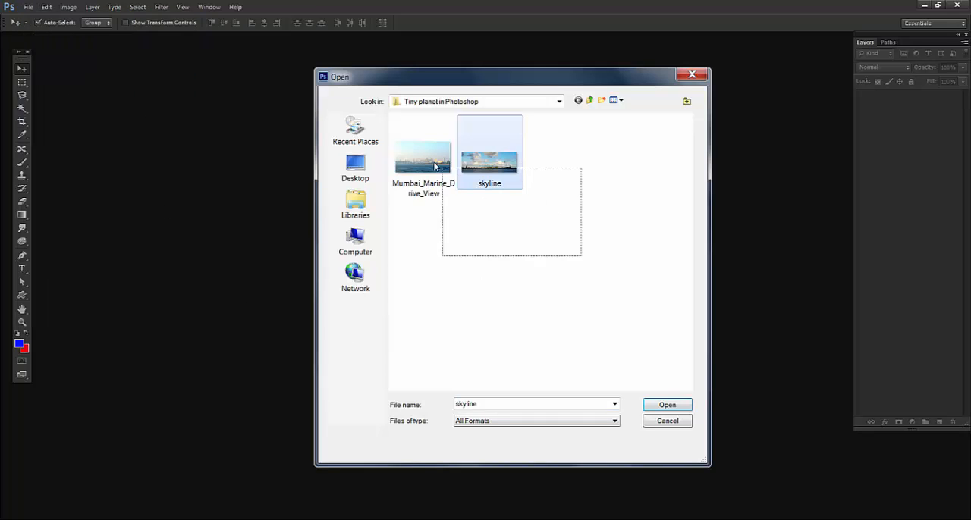
pyautogui.moveTo(565, 254); pyautogui.dragTo(410, 152)
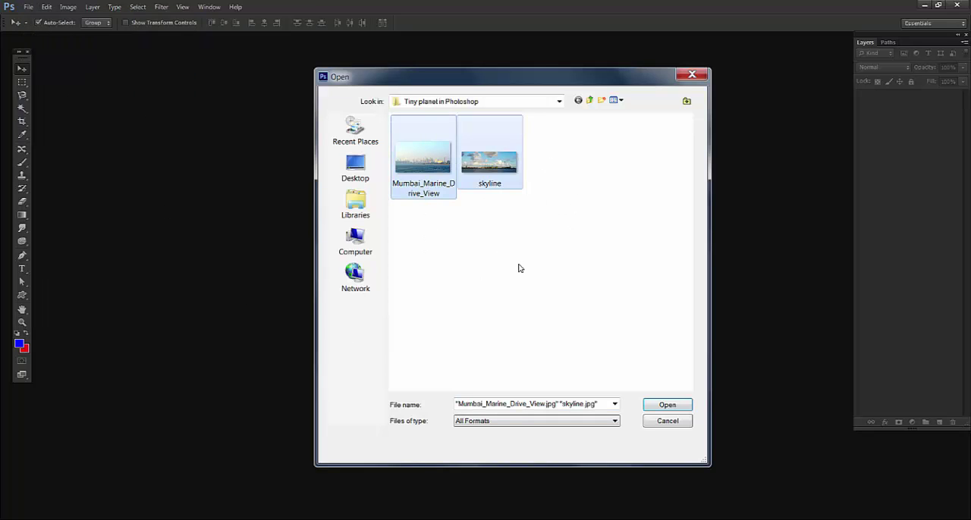
pyautogui.click(489, 163)
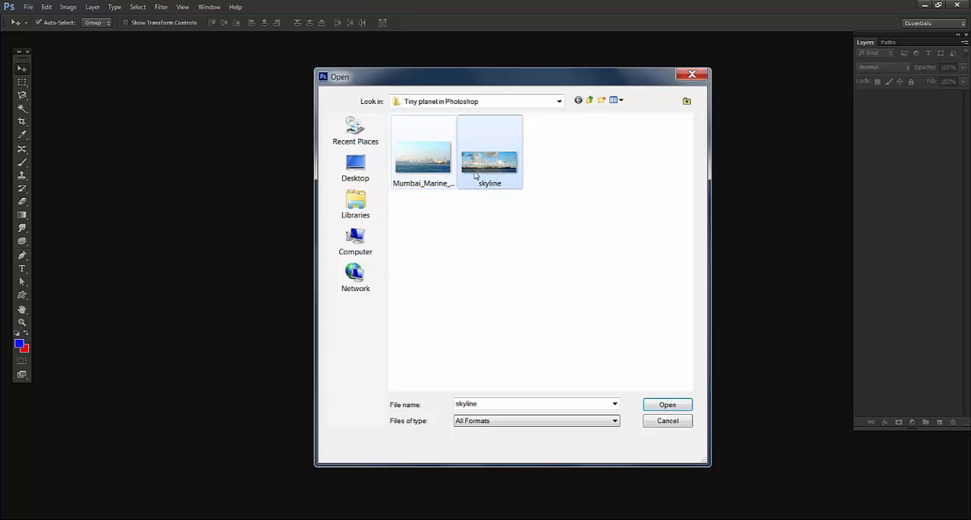
pyautogui.rightClick(424, 163)
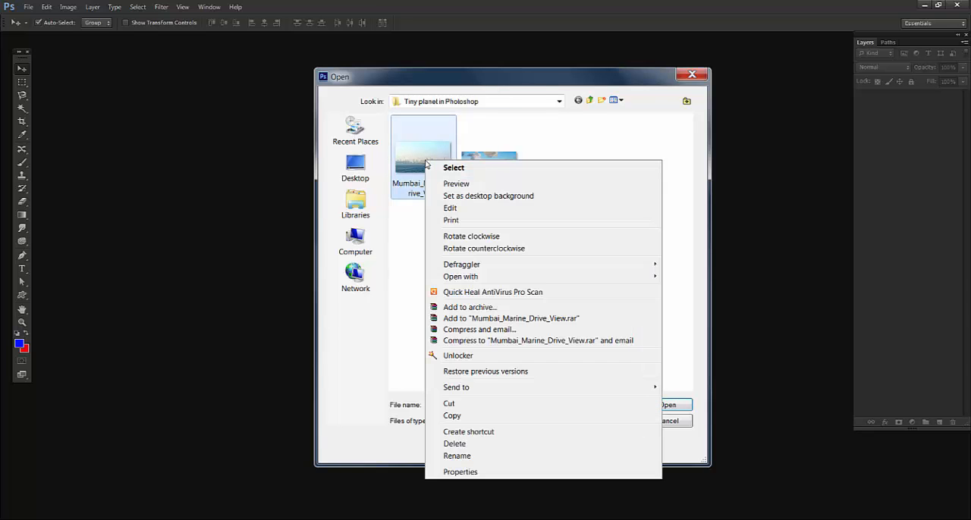
pyautogui.click(479, 187)
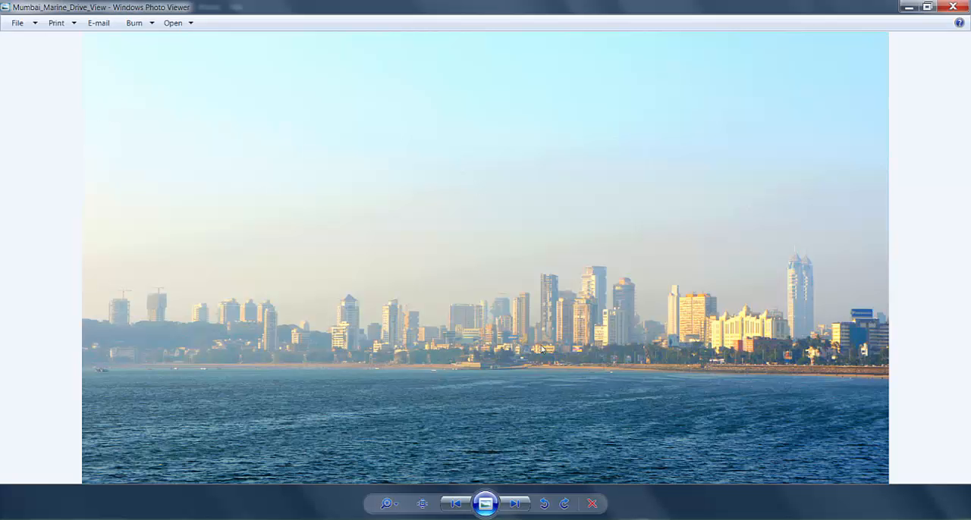
pyautogui.press('Right')
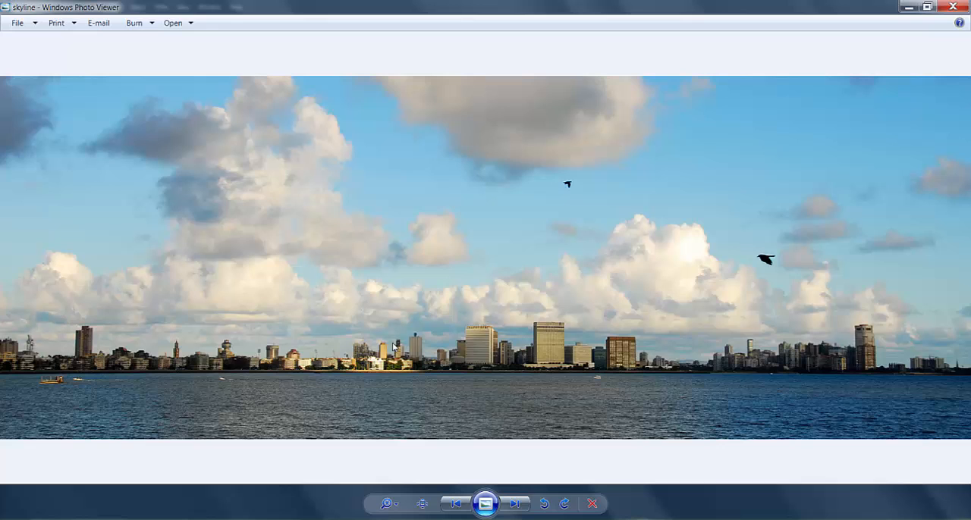
# Step: Open skyline.jpg and float it in its own document window
pyautogui.click(953, 7)
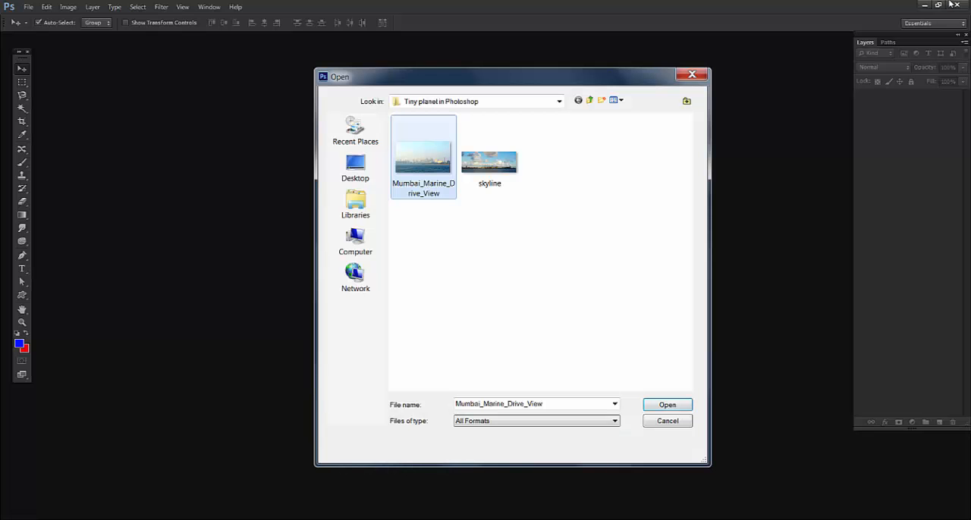
pyautogui.click(489, 163)
pyautogui.click(666, 404)
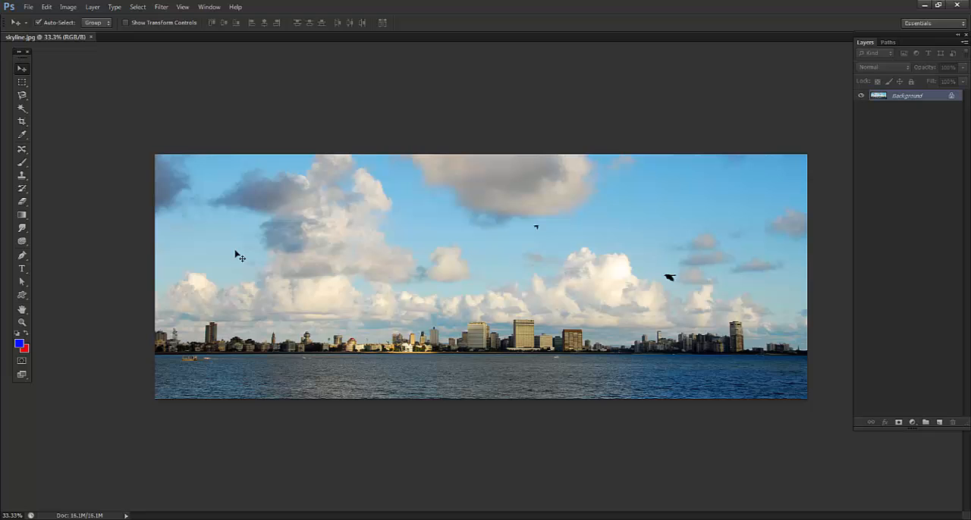
pyautogui.moveTo(55, 38)
pyautogui.mouseDown()
pyautogui.moveTo(151, 82)
pyautogui.moveTo(176, 76)
pyautogui.mouseUp()
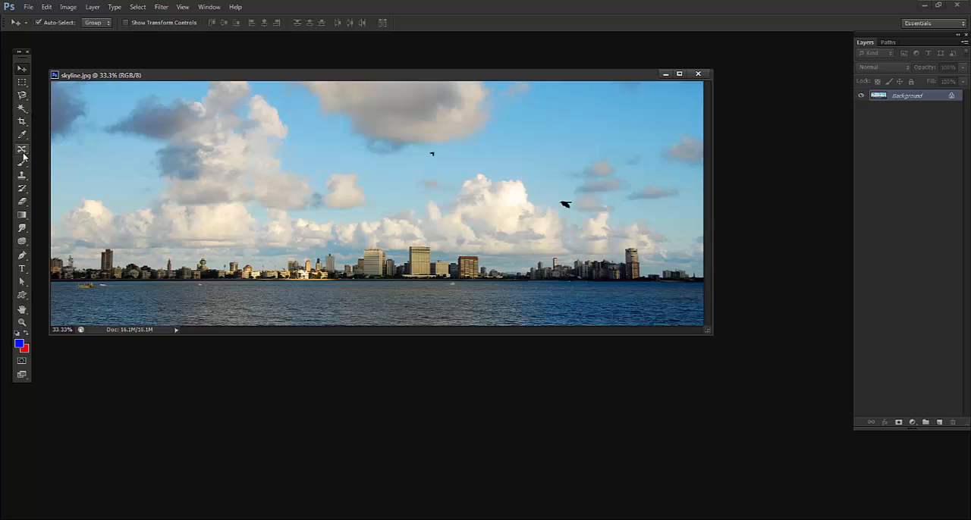
# Step: Heal out both flying birds with an enlarged Spot Healing Brush
pyautogui.click(22, 108)
pyautogui.click(68, 115)
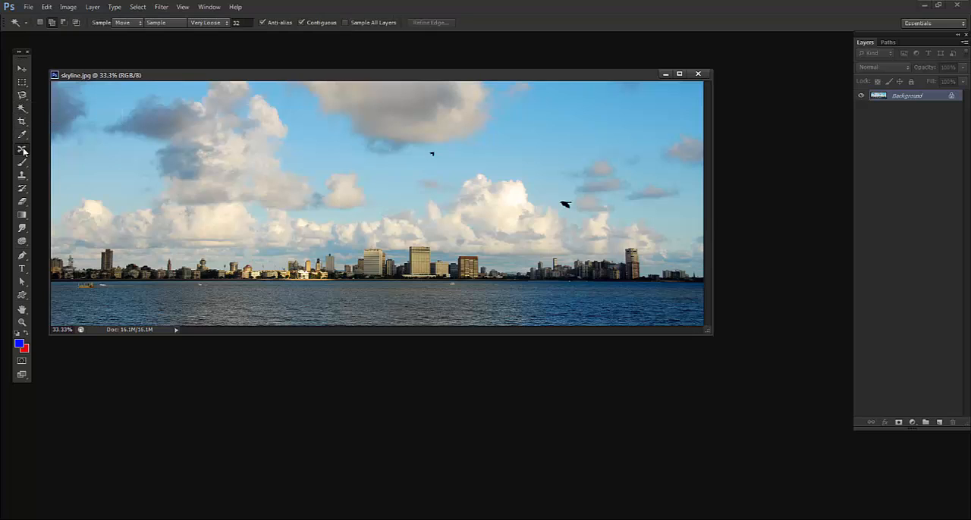
pyautogui.rightClick(22, 149)
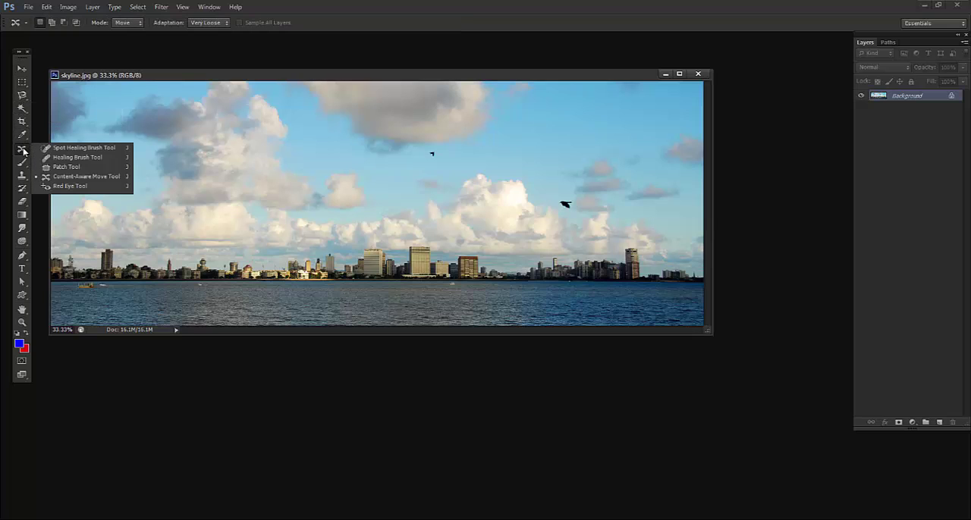
pyautogui.click(79, 149)
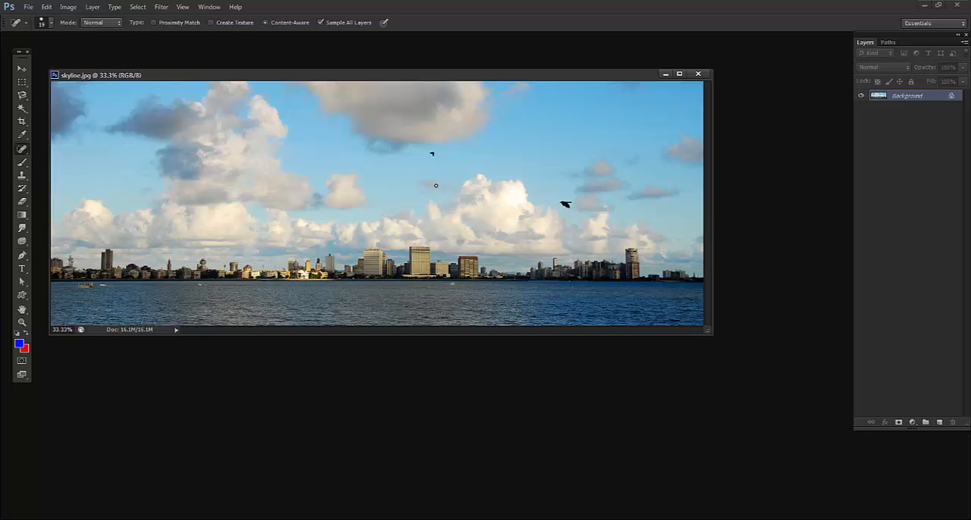
pyautogui.press(']')
pyautogui.moveTo(436, 158); pyautogui.dragTo(434, 156)
pyautogui.moveTo(563, 203); pyautogui.dragTo(569, 209)
pyautogui.click(68, 7)
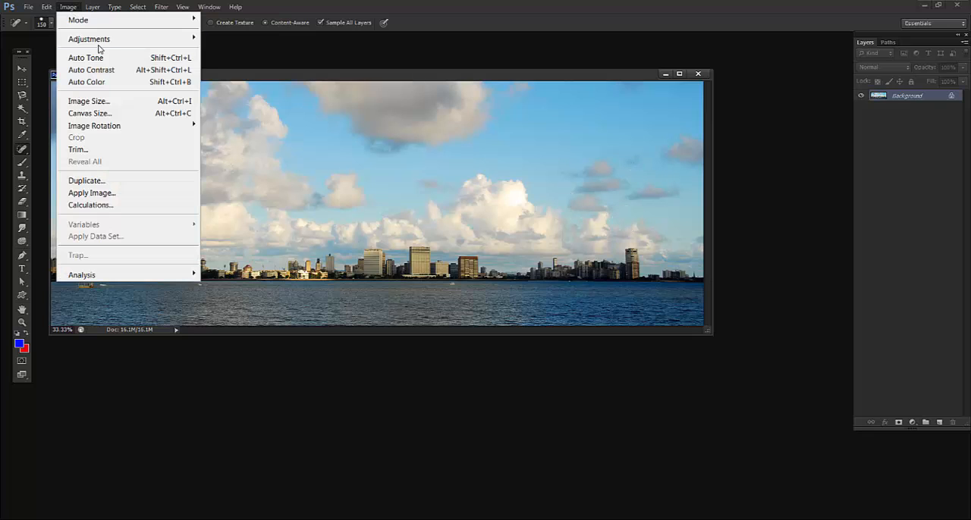
pyautogui.moveTo(110, 39)
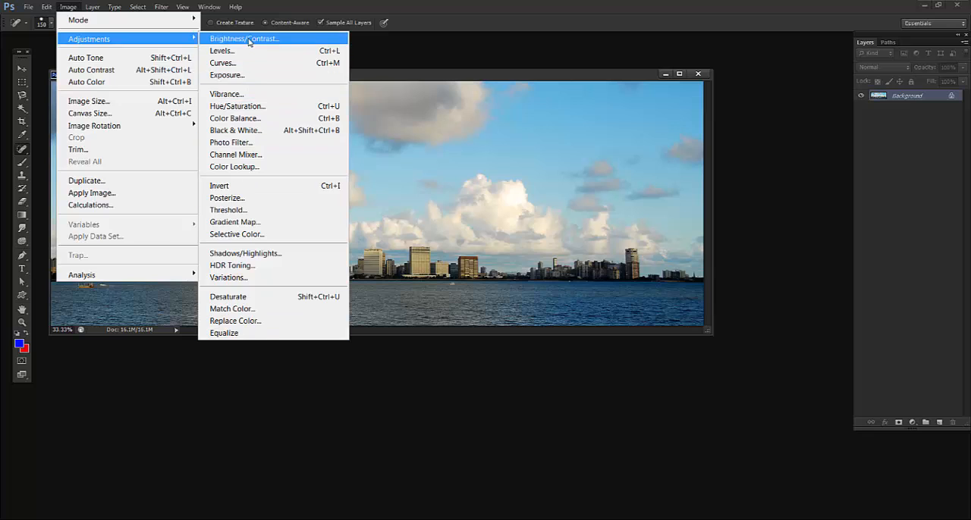
# Step: Apply a Hue/Saturation adjustment raising Saturation to +30
pyautogui.click(236, 106)
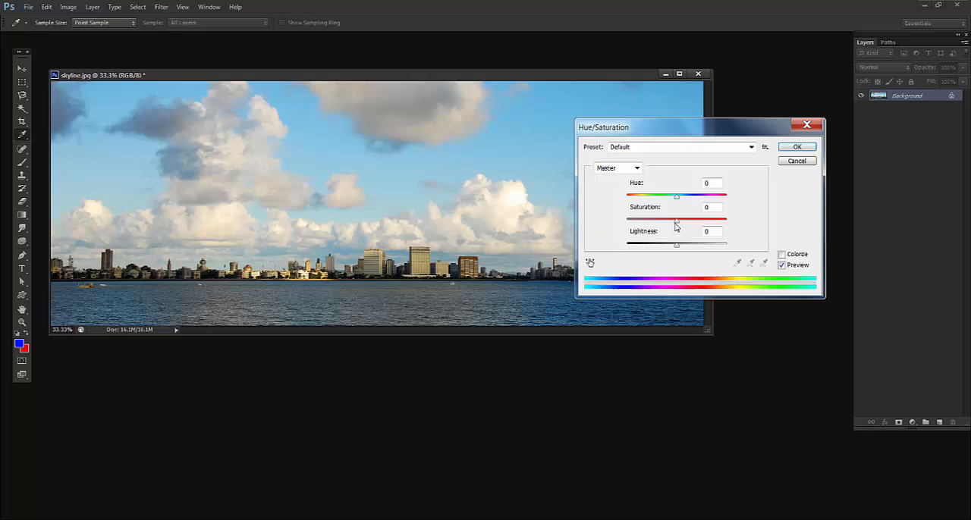
pyautogui.moveTo(677, 220); pyautogui.dragTo(689, 225)
pyautogui.click(797, 147)
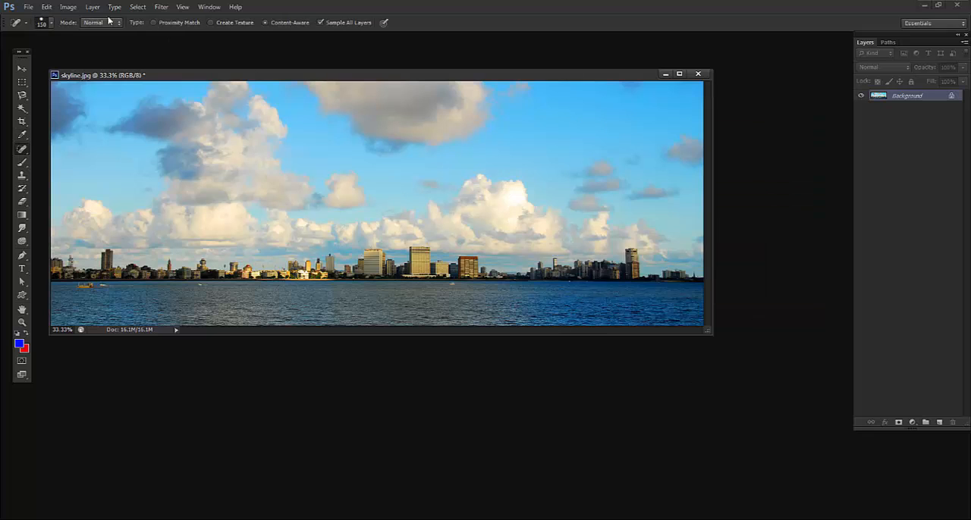
# Step: Apply a Levels adjustment with black input 8 and white input 241
pyautogui.click(68, 7)
pyautogui.moveTo(89, 39)
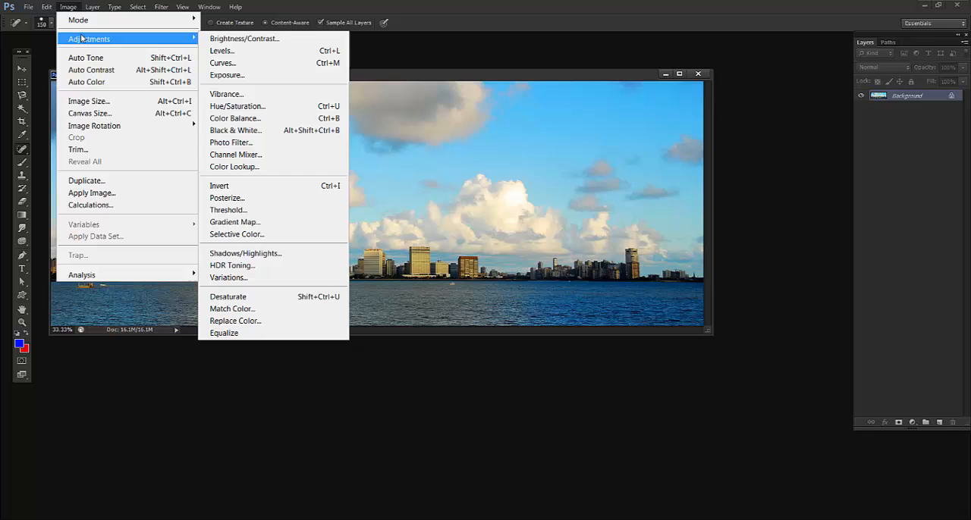
pyautogui.click(238, 52)
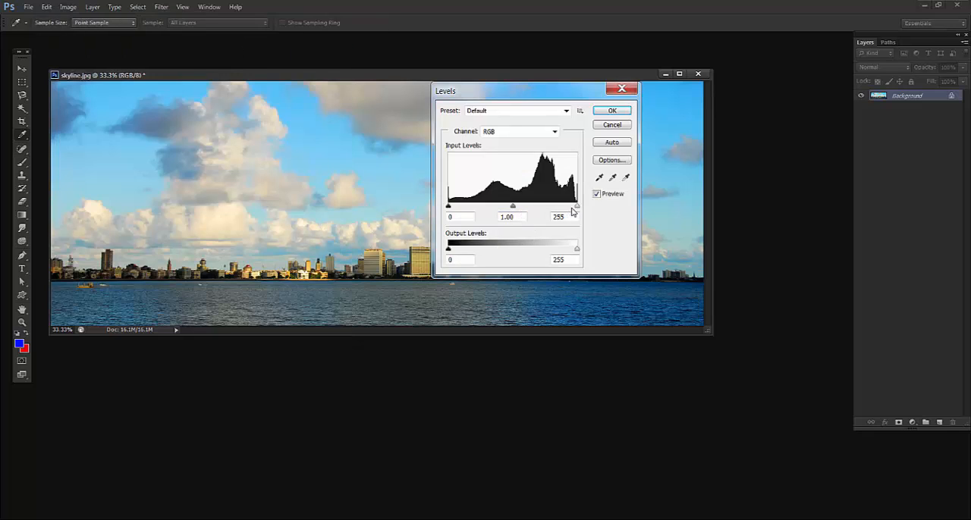
pyautogui.moveTo(577, 207); pyautogui.dragTo(570, 206)
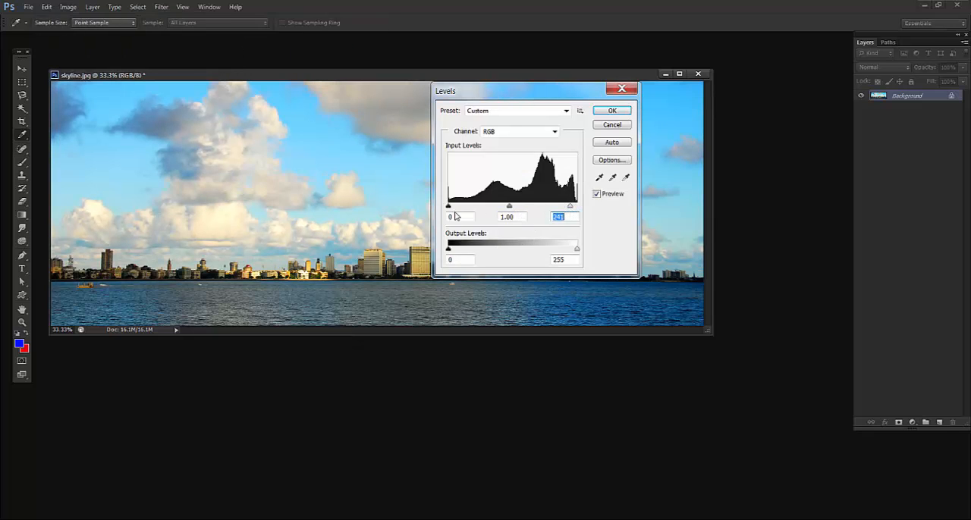
pyautogui.moveTo(449, 206); pyautogui.dragTo(452, 206)
pyautogui.moveTo(506, 93); pyautogui.dragTo(548, 91)
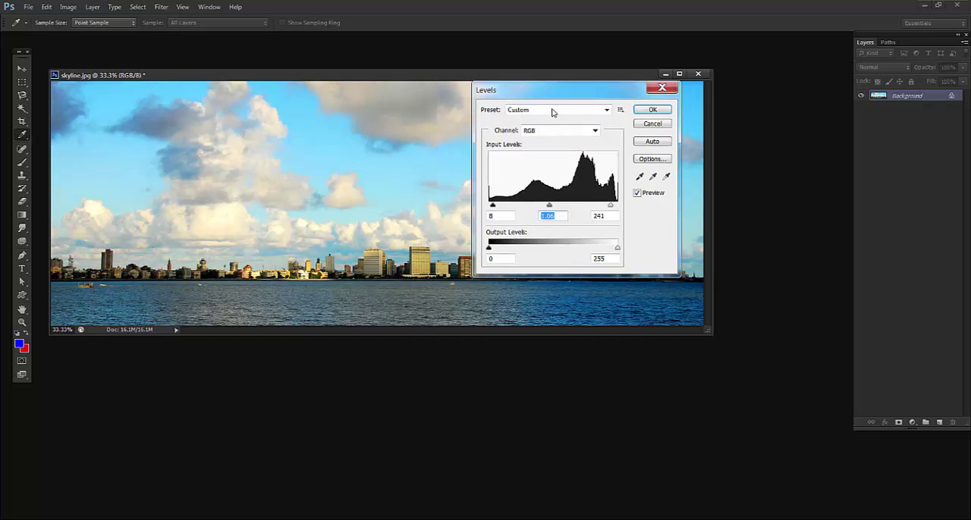
pyautogui.click(652, 110)
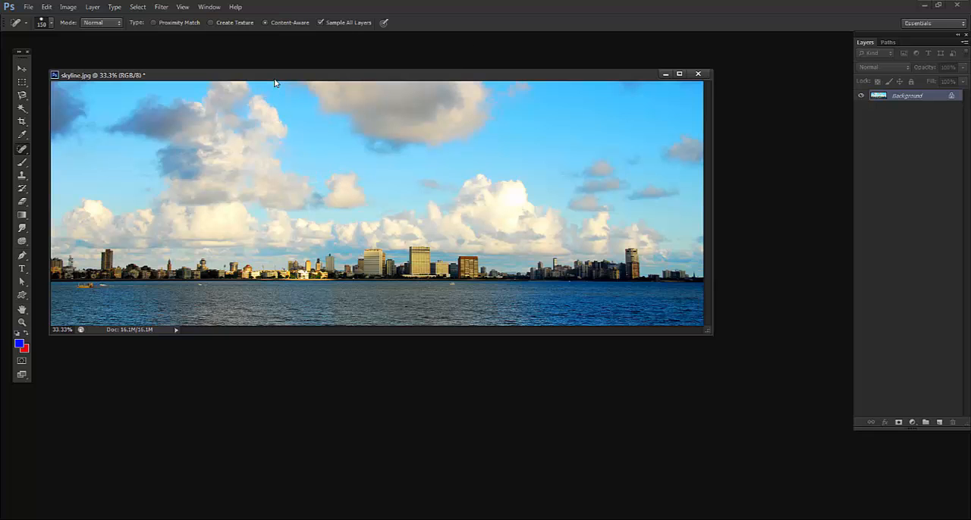
pyautogui.moveTo(286, 78); pyautogui.dragTo(299, 78)
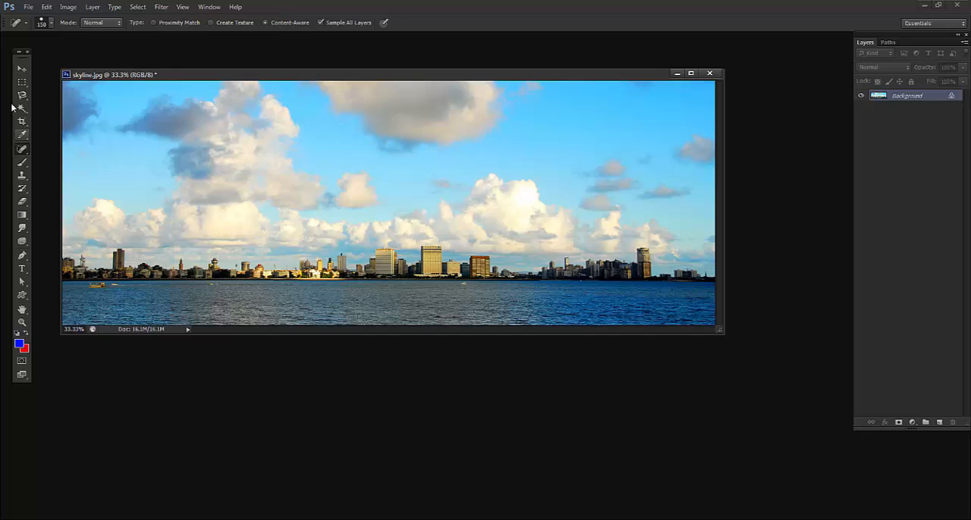
# Step: In Image Size, unconstrain proportions and set Height to 3872 px to make the image square
pyautogui.click(22, 69)
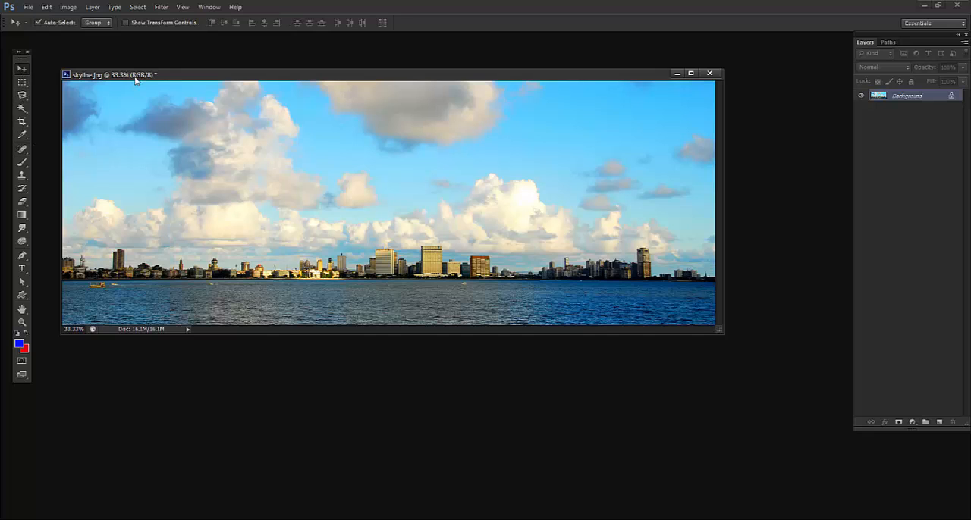
pyautogui.rightClick(136, 80)
pyautogui.click(173, 98)
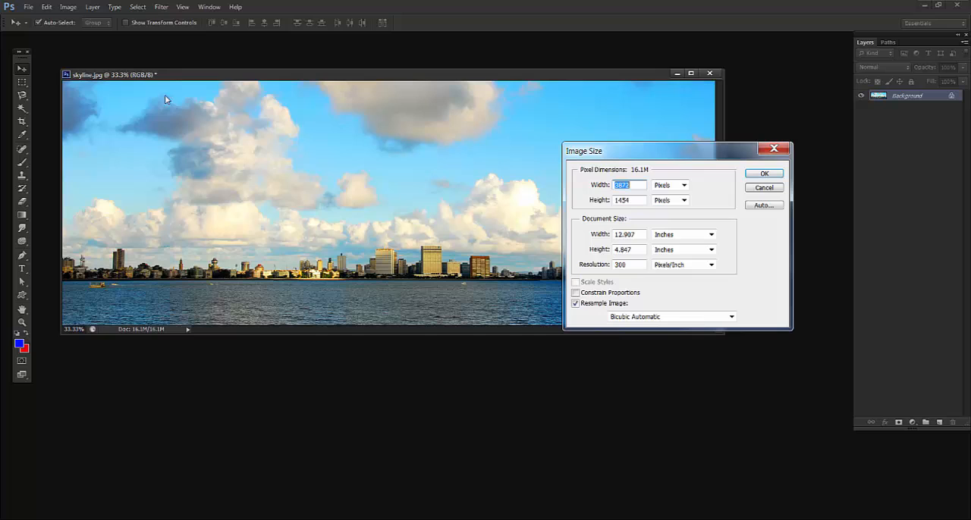
pyautogui.click(635, 200)
pyautogui.click(575, 293)
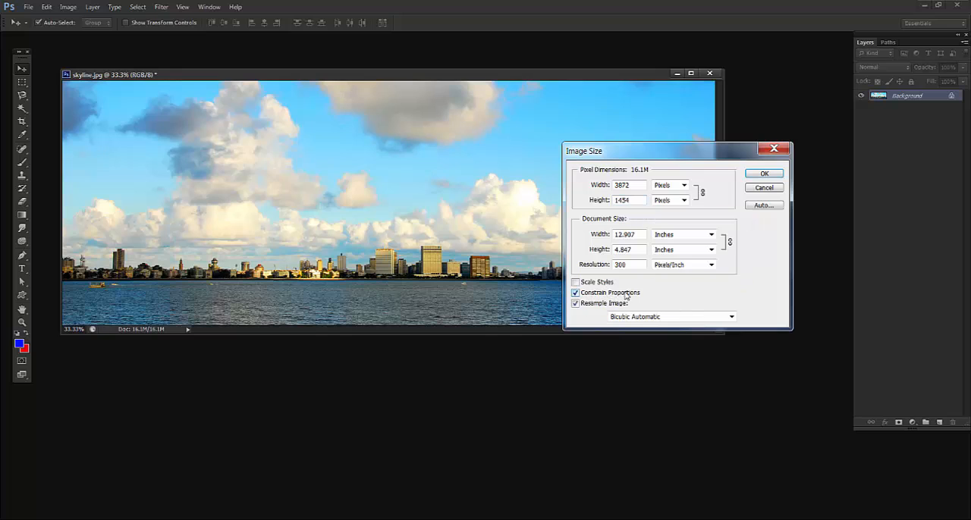
pyautogui.click(584, 294)
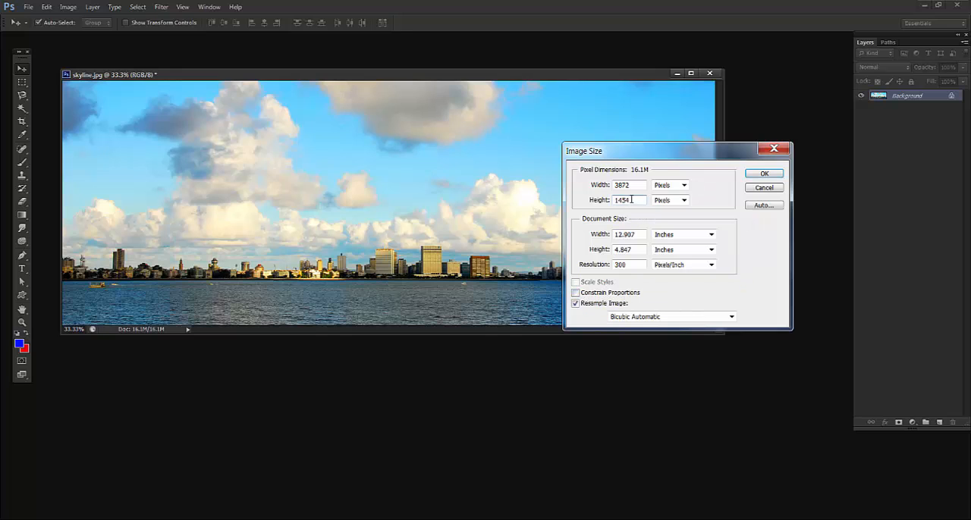
pyautogui.moveTo(634, 187); pyautogui.dragTo(567, 186)
pyautogui.press('Tab')
pyautogui.write('3872')
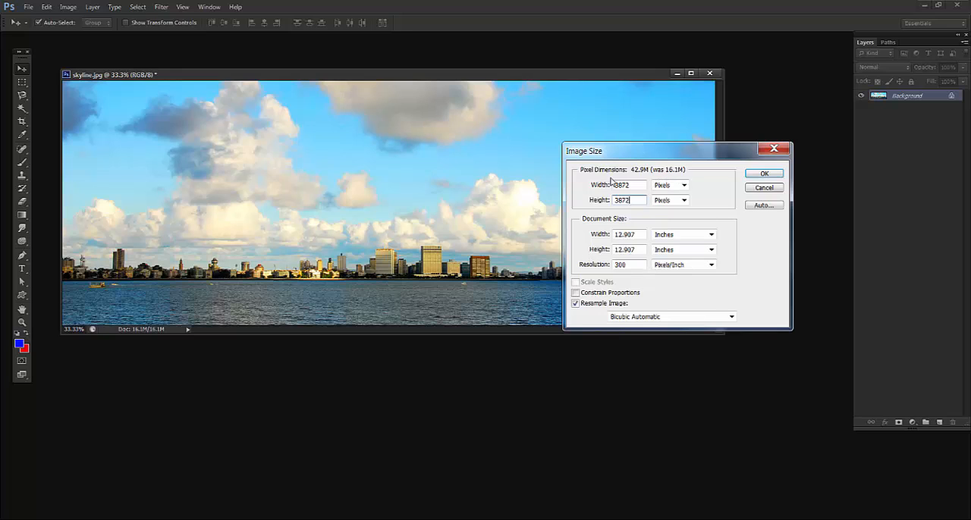
pyautogui.click(763, 176)
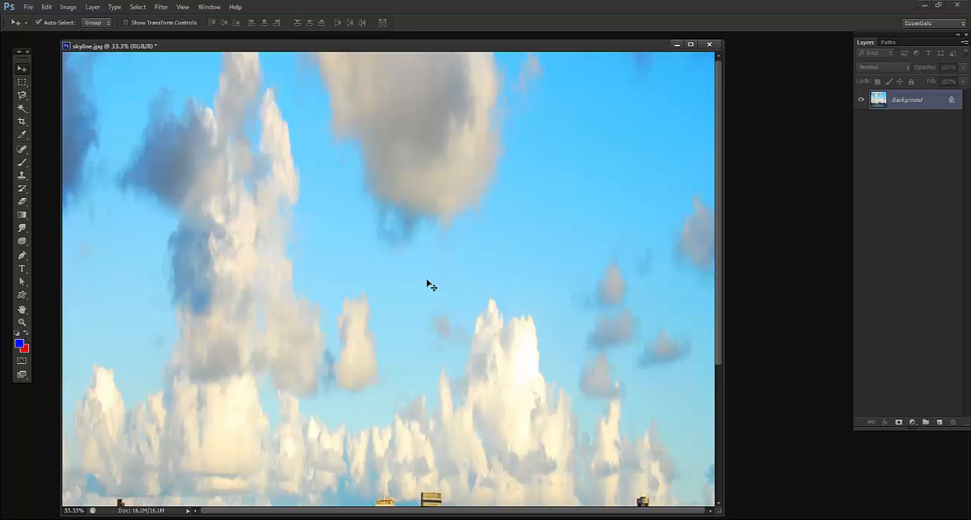
pyautogui.scroll(-1, 426, 283)
pyautogui.scroll(-1, 427, 284)
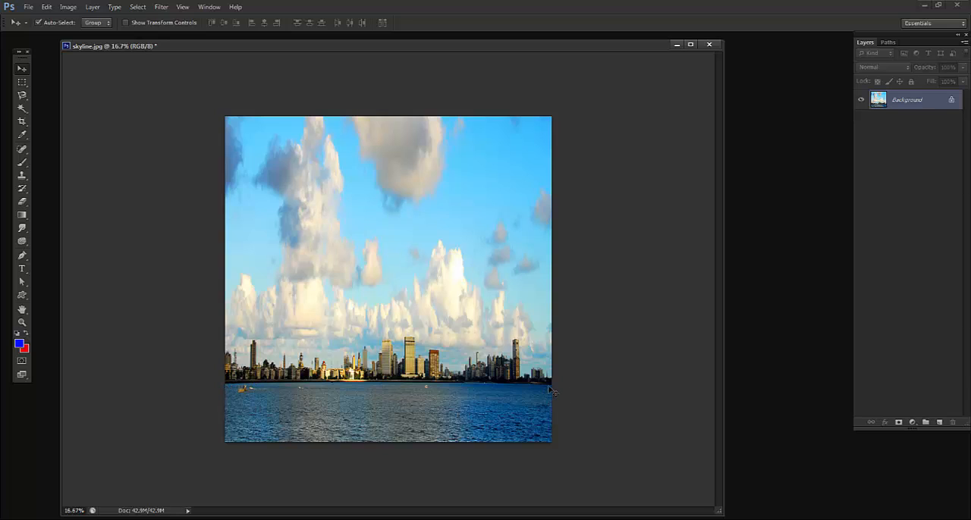
# Step: Content-aware move a marquee-selected left-edge strip onto the right edge, then deselect
pyautogui.click(22, 82)
pyautogui.moveTo(225, 117); pyautogui.dragTo(271, 471)
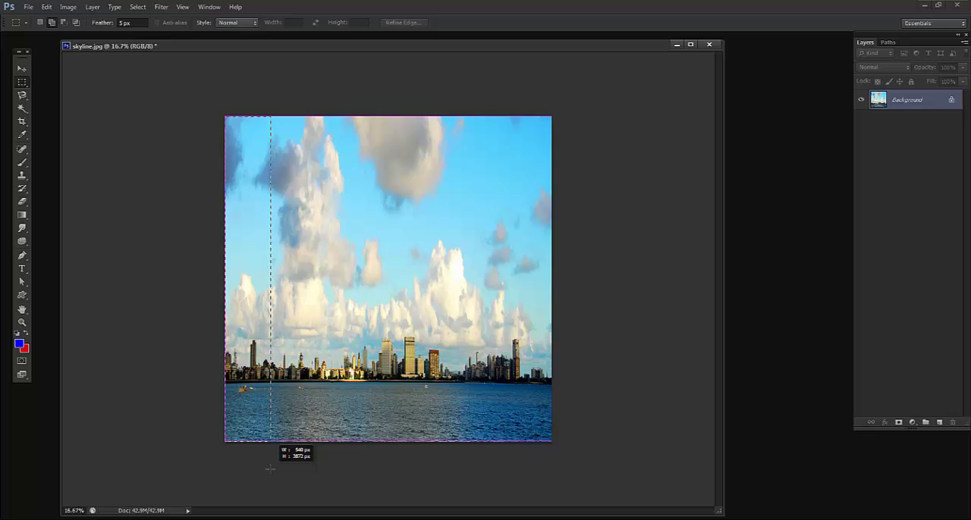
pyautogui.click(22, 151)
pyautogui.rightClick(21, 150)
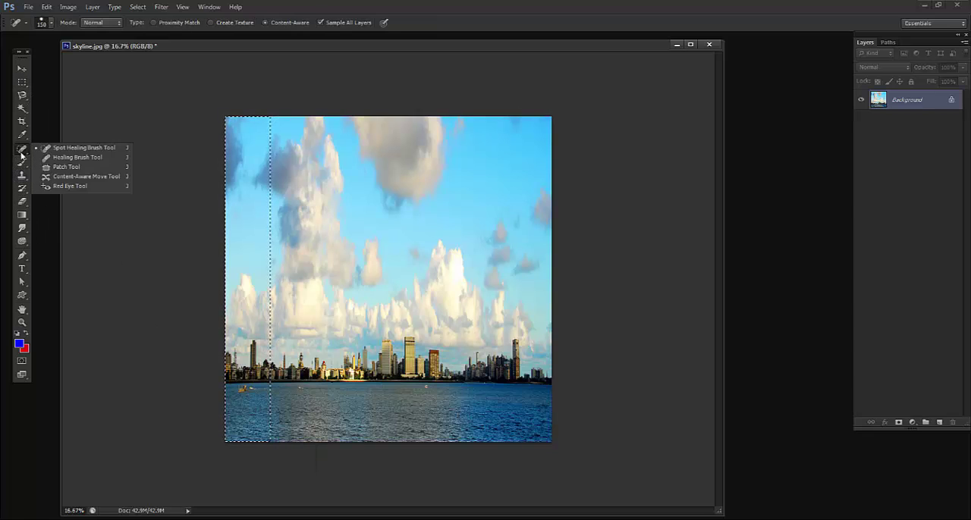
pyautogui.click(57, 177)
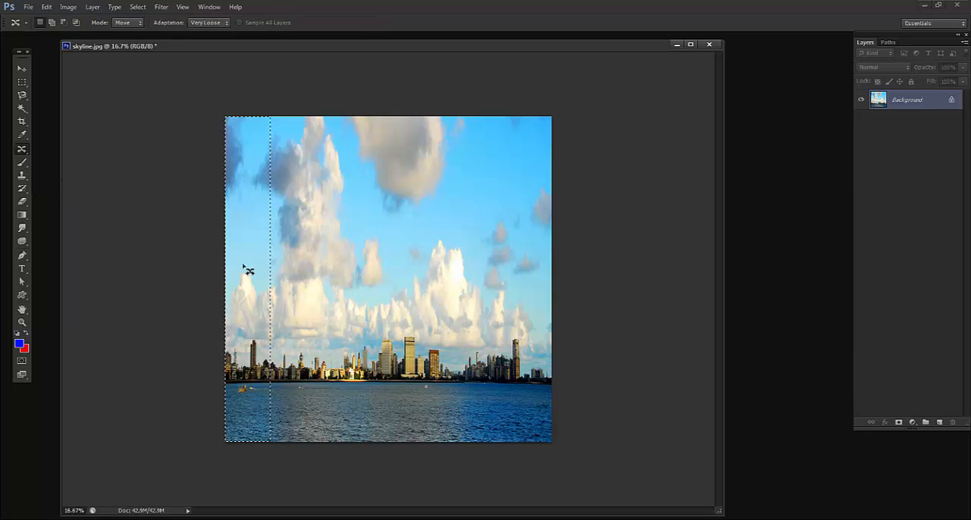
pyautogui.moveTo(248, 269); pyautogui.dragTo(525, 276)
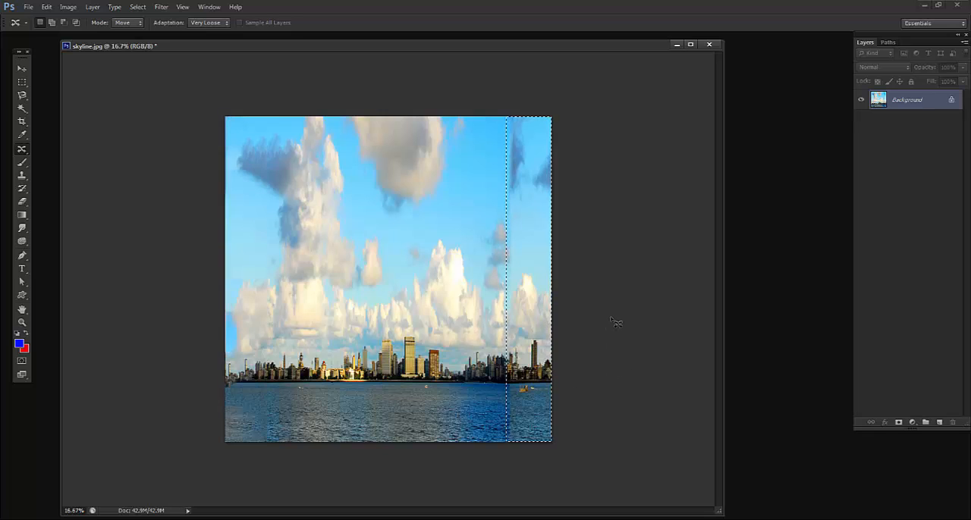
pyautogui.hotkey('ctrl', 'd')
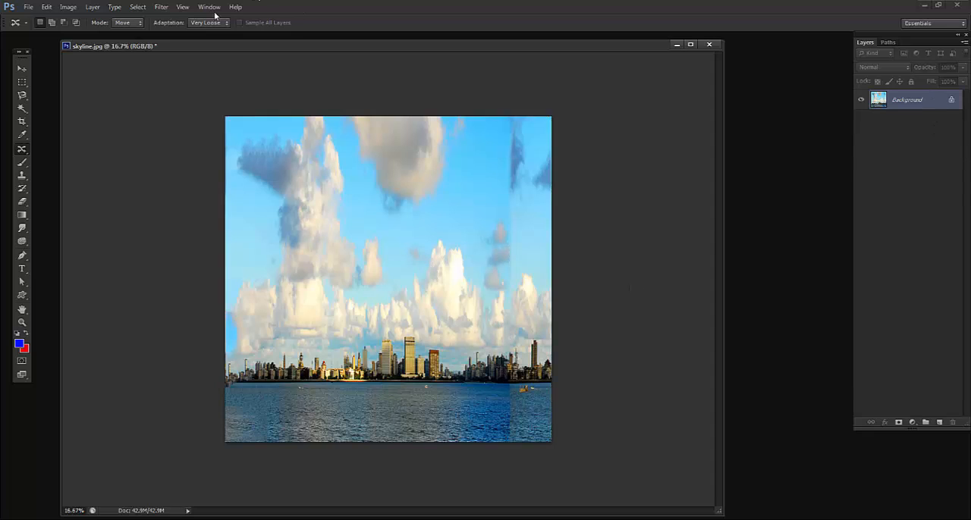
# Step: Flip the canvas vertically so water and buildings sit on top
pyautogui.click(68, 8)
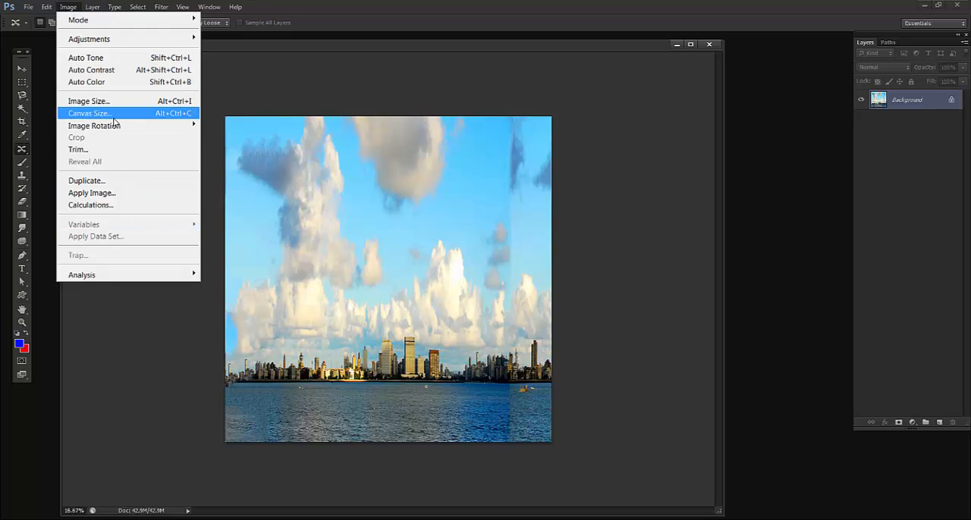
pyautogui.moveTo(94, 125)
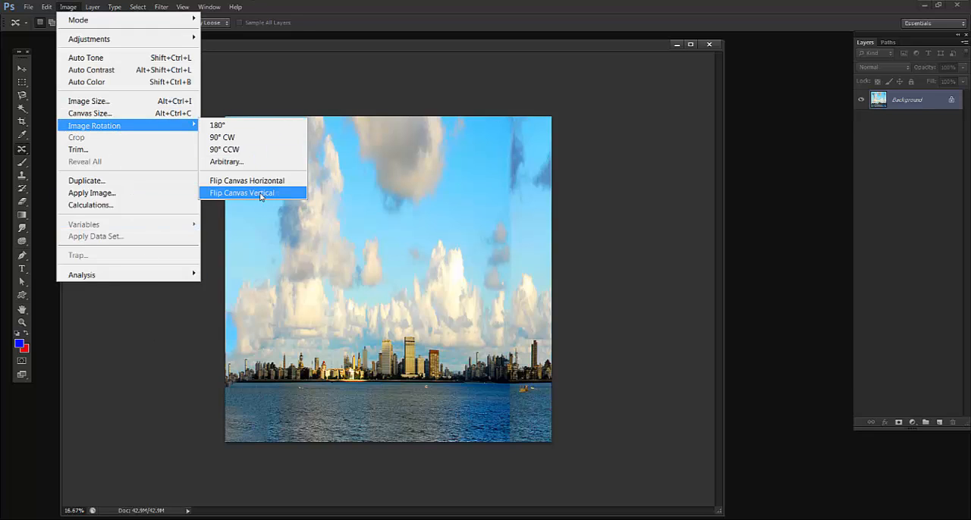
pyautogui.click(260, 196)
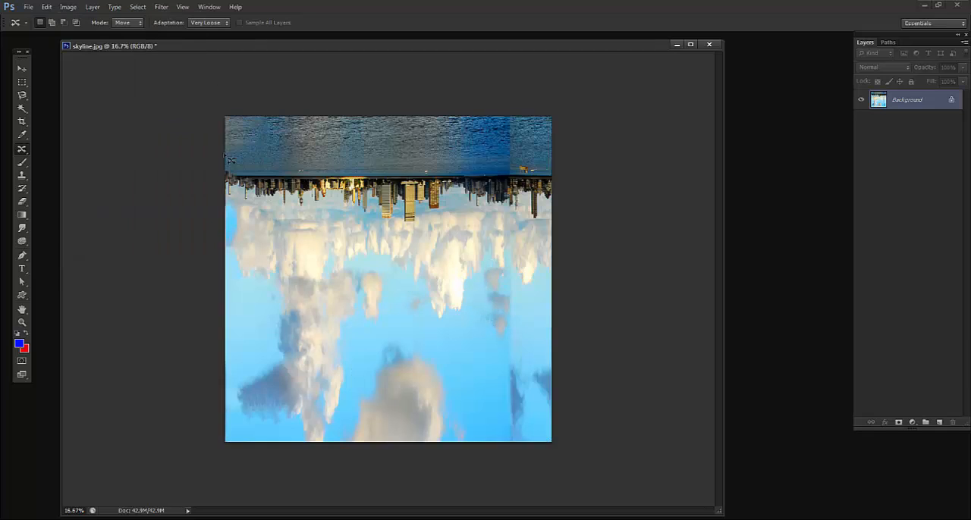
# Step: Bring up Polar Coordinates (Rectangular to Polar) with the preview zoomed out to 12.5%
pyautogui.click(161, 7)
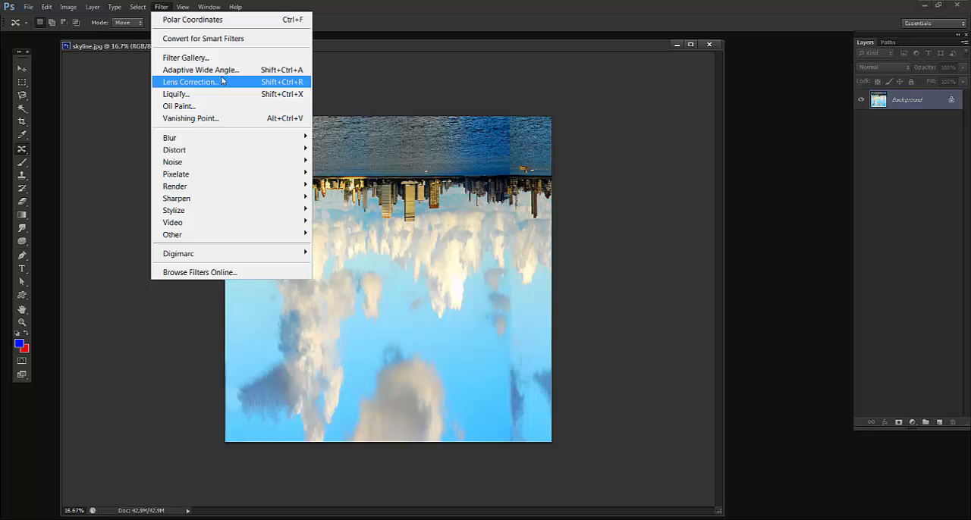
pyautogui.moveTo(175, 149)
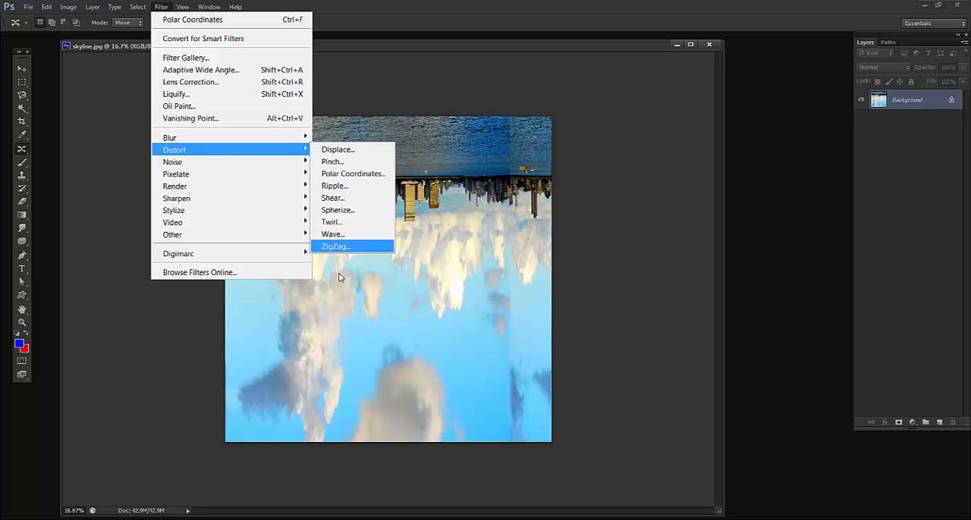
pyautogui.click(373, 177)
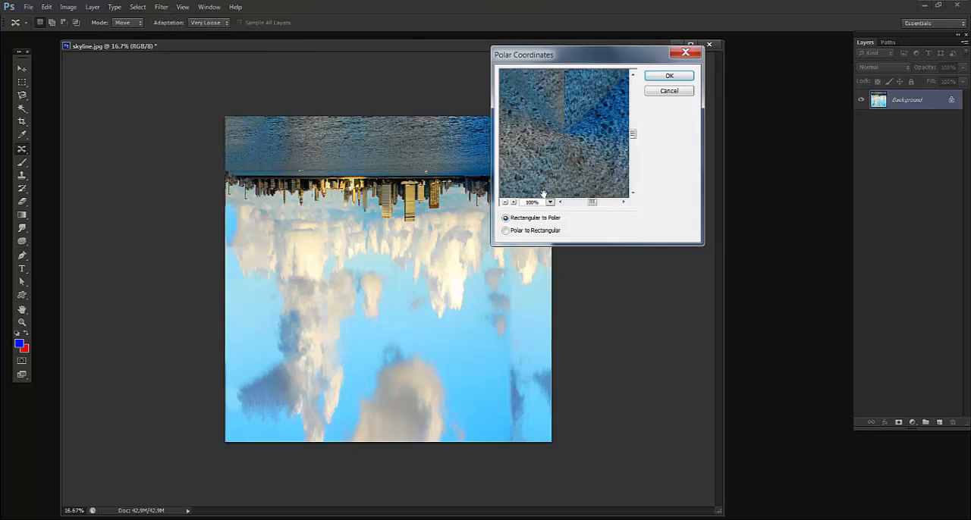
pyautogui.click(504, 203)
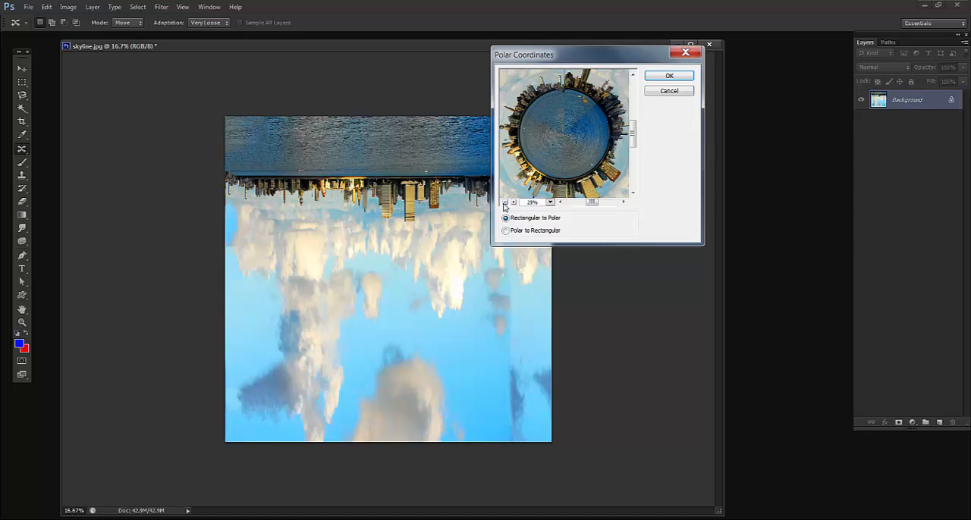
pyautogui.click(504, 203)
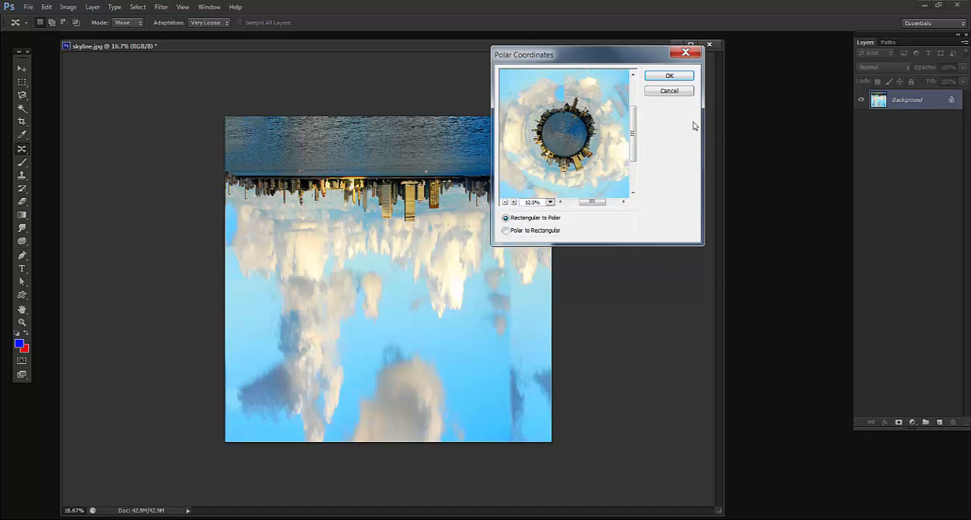
# Step: Apply the Polar Coordinates distortion to wrap the skyline into a round planet
pyautogui.click(669, 75)
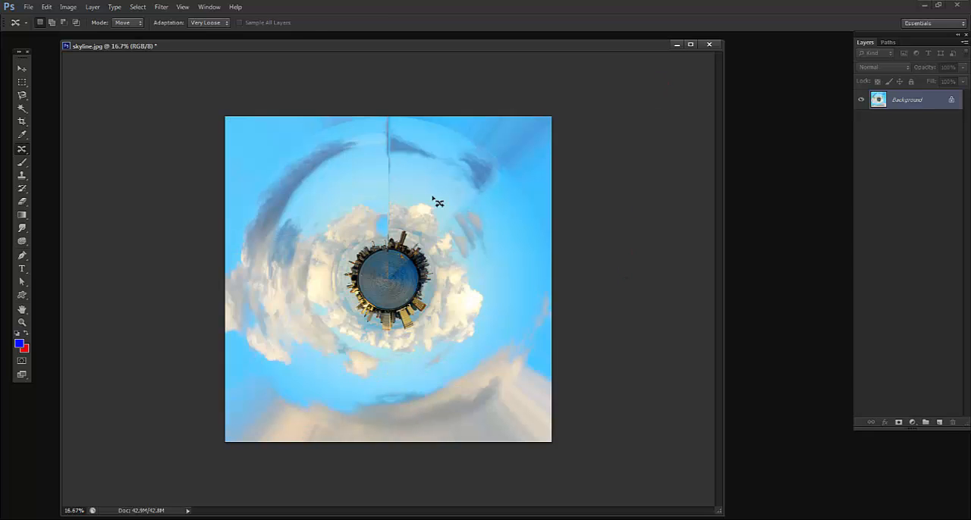
pyautogui.scroll(1, 437, 202)
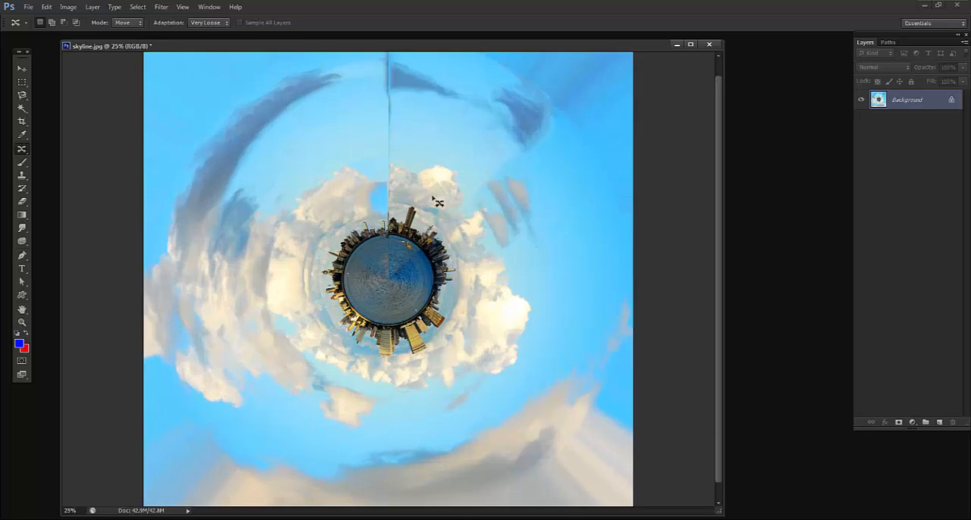
pyautogui.scroll(2, 438, 202)
pyautogui.scroll(1, 438, 202)
pyautogui.scroll(1, 438, 202)
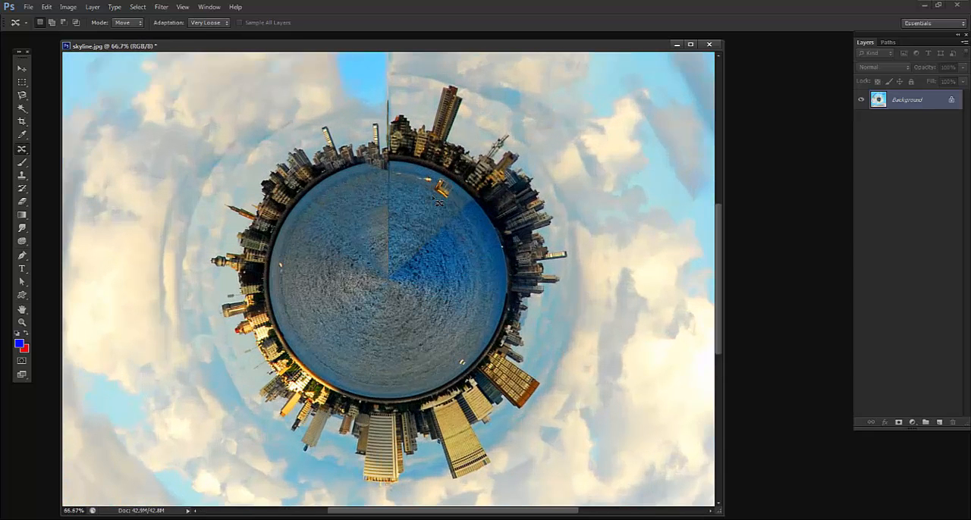
pyautogui.scroll(-1, 438, 201)
pyautogui.scroll(-1, 438, 202)
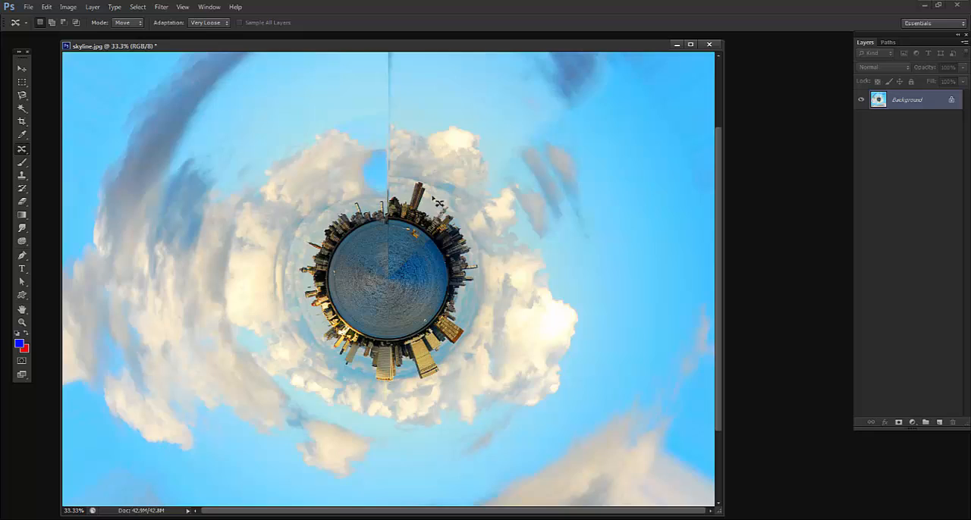
pyautogui.scroll(-1, 438, 201)
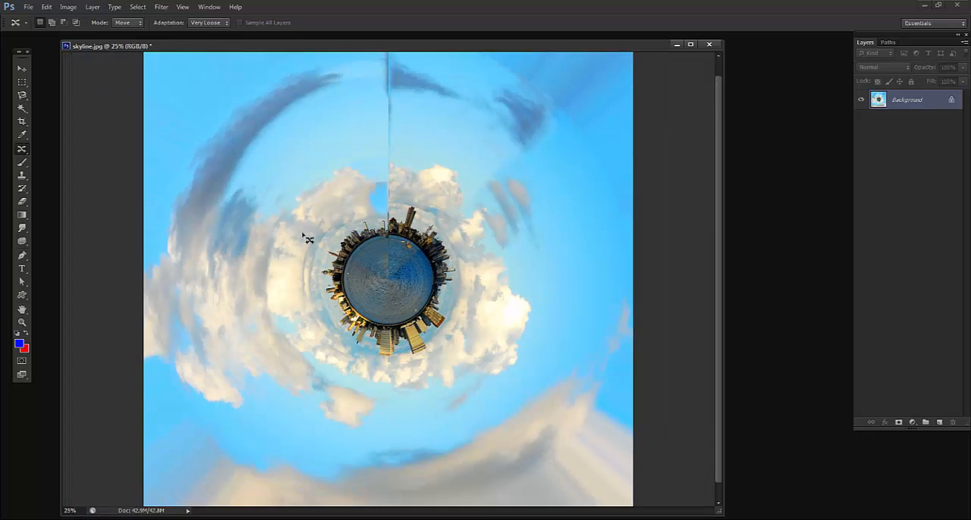
# Step: Crop to a 1000 × 1000 px square centred on the planet and fit it to the window
pyautogui.press('c')
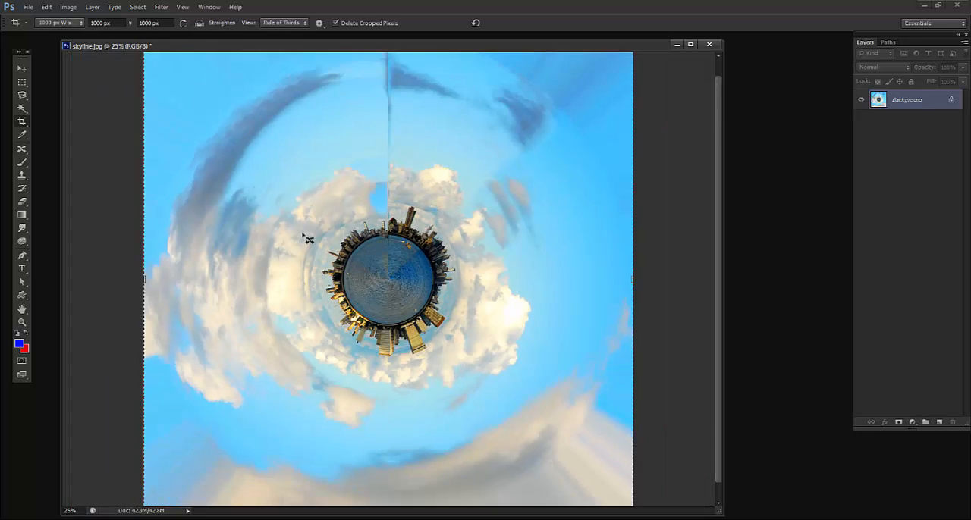
pyautogui.moveTo(281, 185)
pyautogui.mouseDown()
pyautogui.moveTo(499, 367)
pyautogui.moveTo(531, 379)
pyautogui.mouseUp()
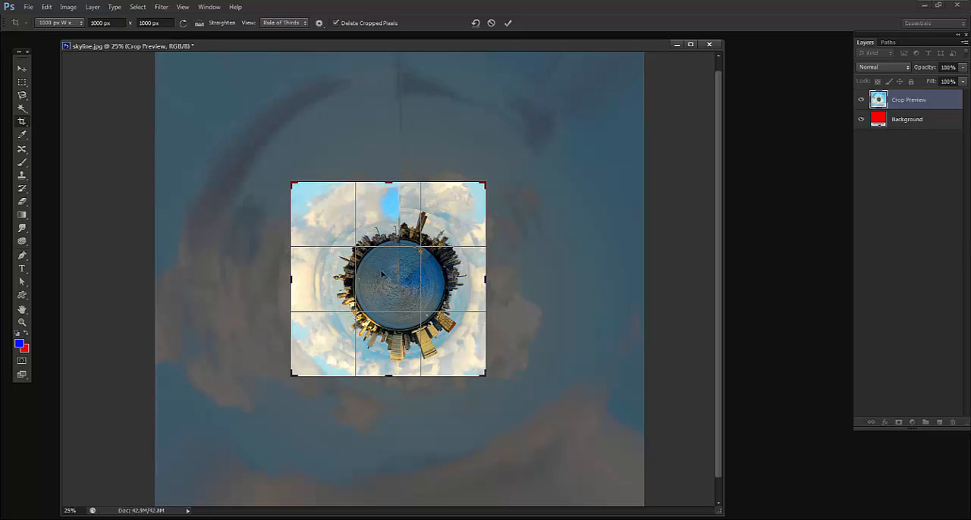
pyautogui.moveTo(392, 270)
pyautogui.mouseDown()
pyautogui.moveTo(373, 263)
pyautogui.moveTo(390, 266)
pyautogui.mouseUp()
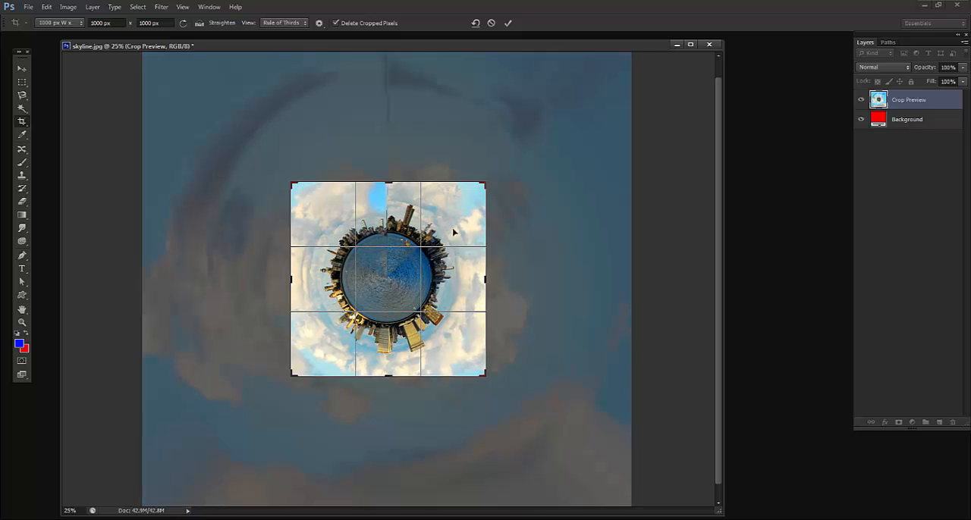
pyautogui.click(509, 25)
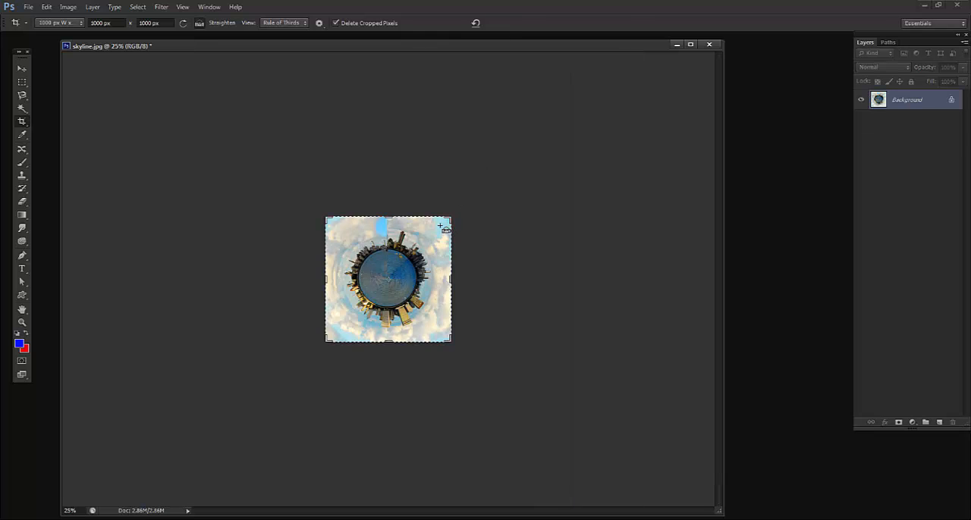
pyautogui.hotkey('ctrl', '0')
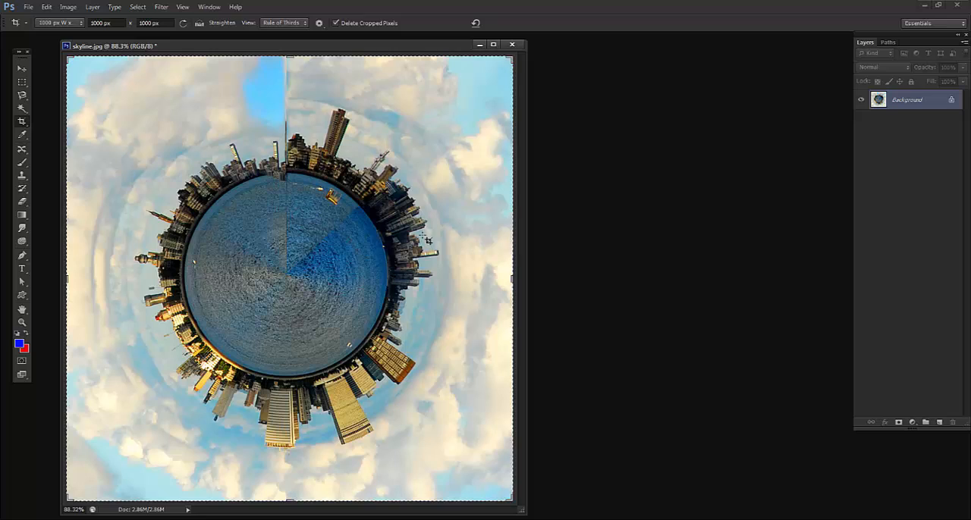
# Step: Flip the canvas vertically via Image Rotation so the tall buildings sit on top
pyautogui.click(22, 68)
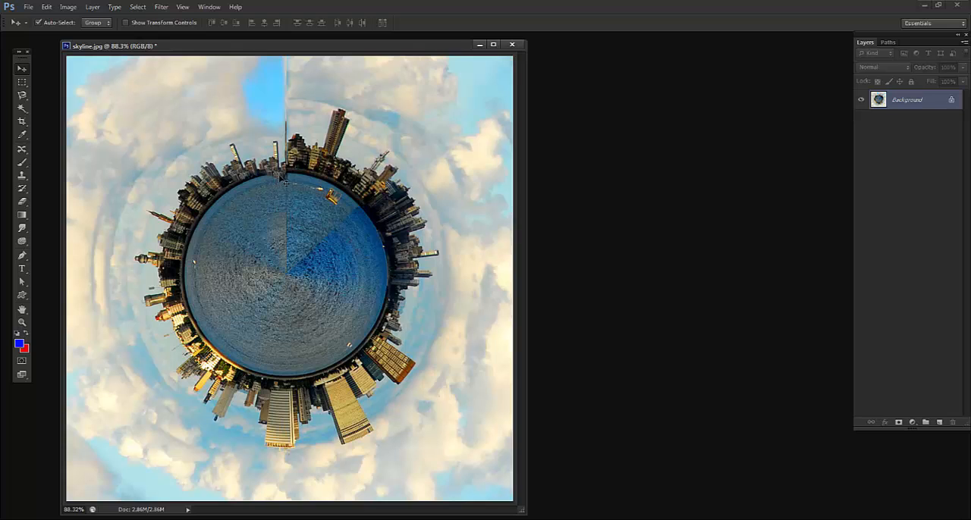
pyautogui.click(67, 7)
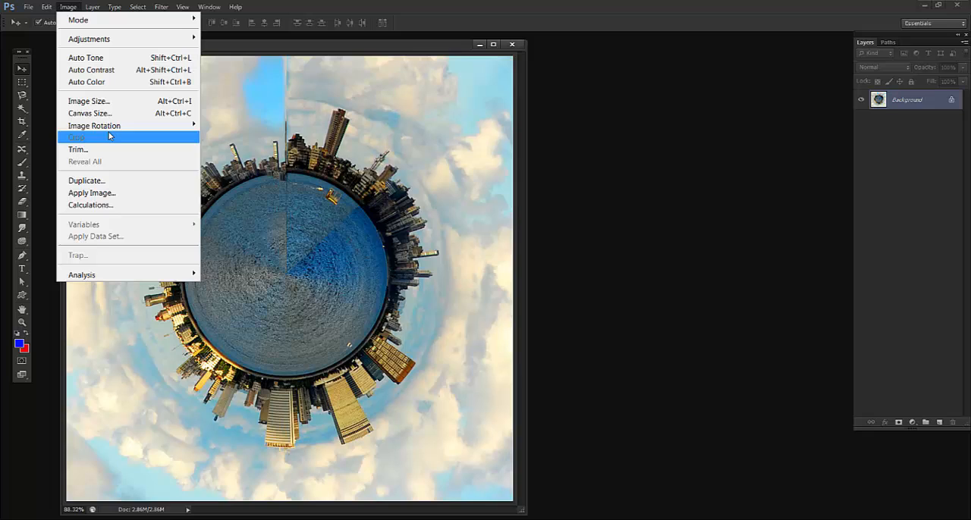
pyautogui.moveTo(94, 125)
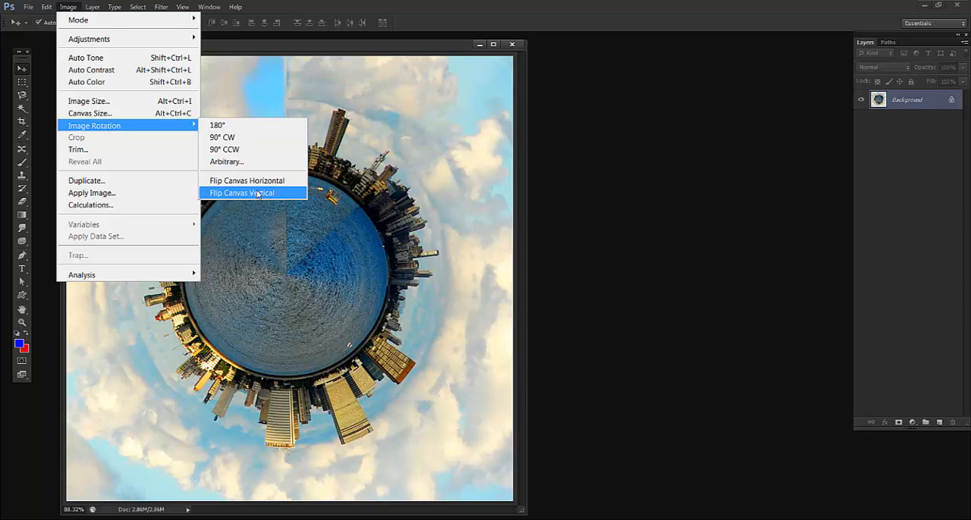
pyautogui.click(258, 194)
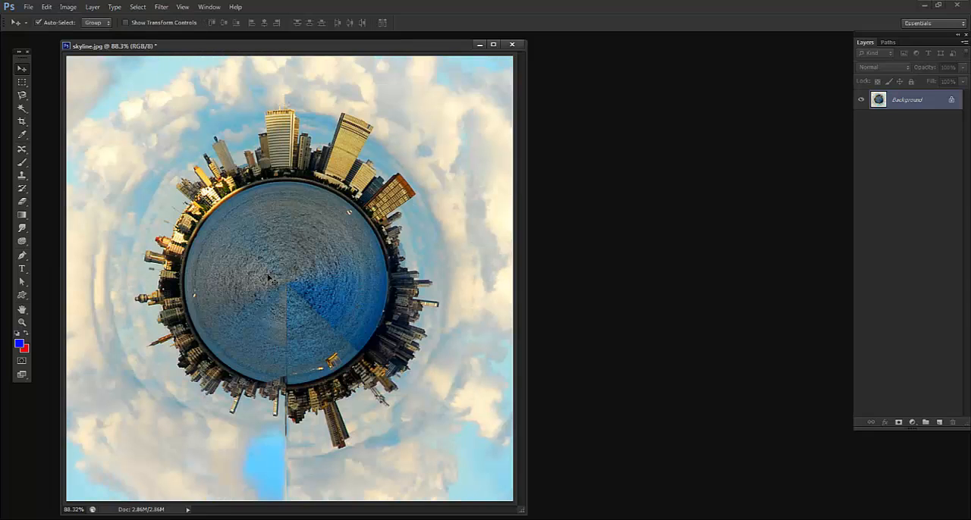
# Step: Set the rectangular marquee feather to 1 px after discarding a first seam selection
pyautogui.click(22, 81)
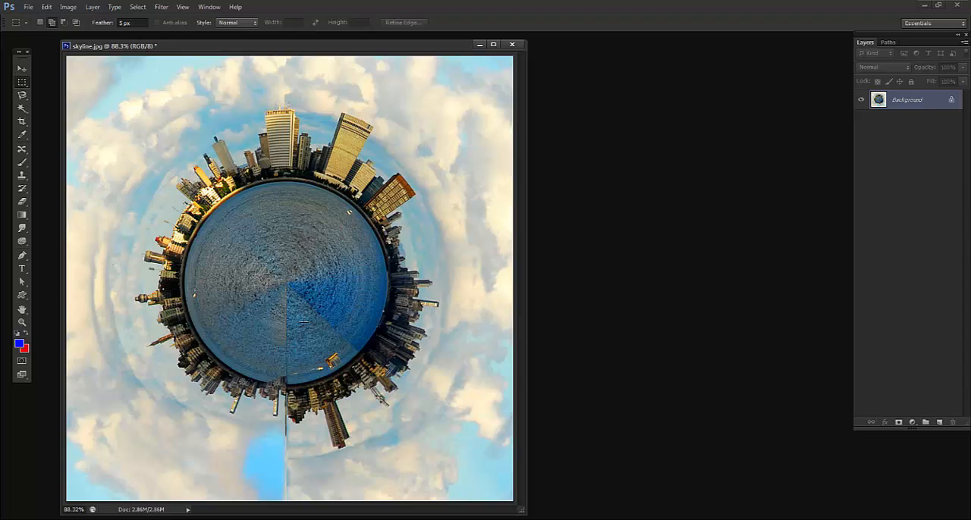
pyautogui.moveTo(288, 287); pyautogui.dragTo(303, 387)
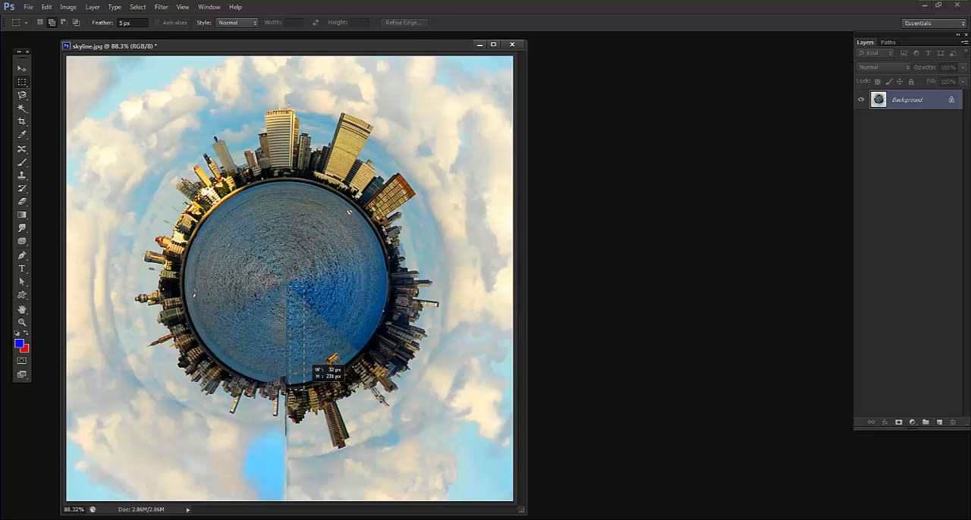
pyautogui.moveTo(305, 385); pyautogui.dragTo(304, 391)
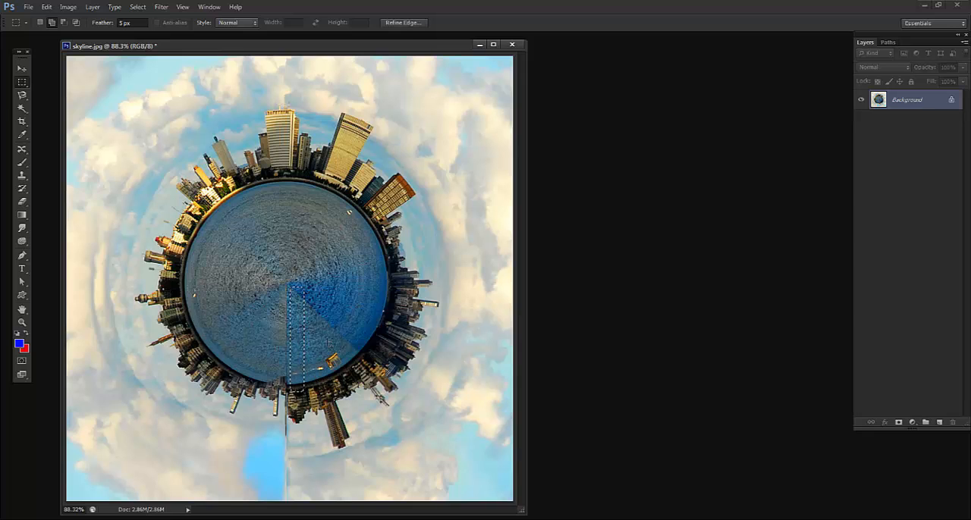
pyautogui.click(205, 125)
pyautogui.click(128, 22)
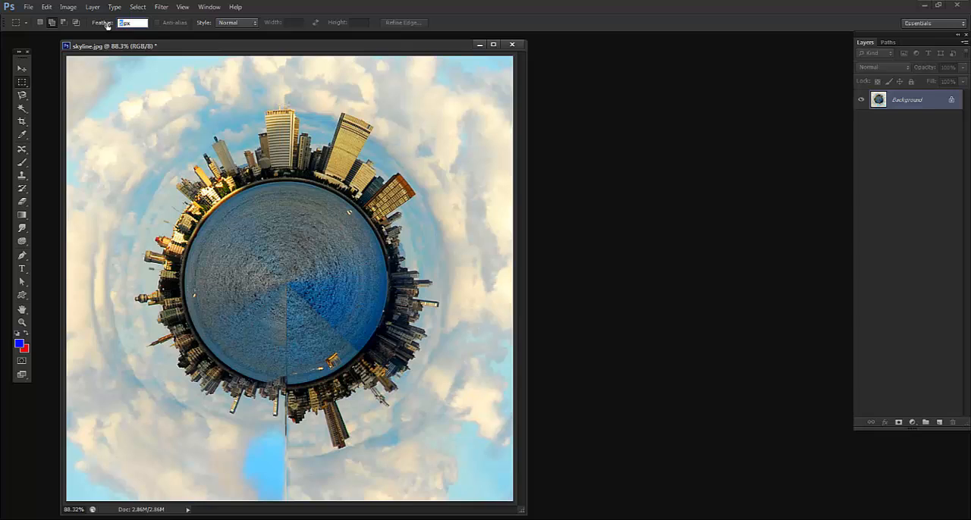
pyautogui.write('1')
pyautogui.press('Return')
# Step: Copy a narrow strip along the water seam to Layer 1 and nudge it left over the seam
pyautogui.moveTo(286, 288)
pyautogui.mouseDown()
pyautogui.moveTo(304, 386)
pyautogui.moveTo(311, 383)
pyautogui.mouseUp()
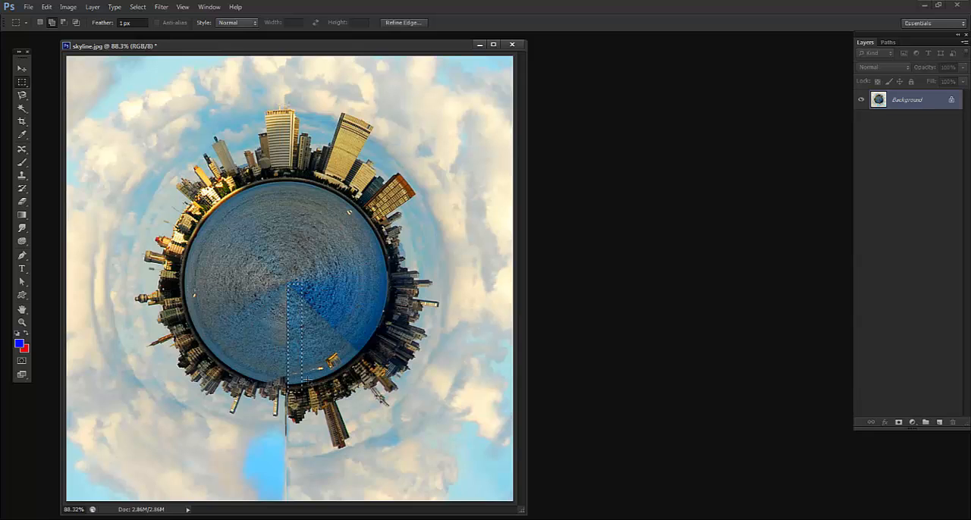
pyautogui.hotkey('ctrl', 'j')
pyautogui.hotkey('ctrl', 'd')
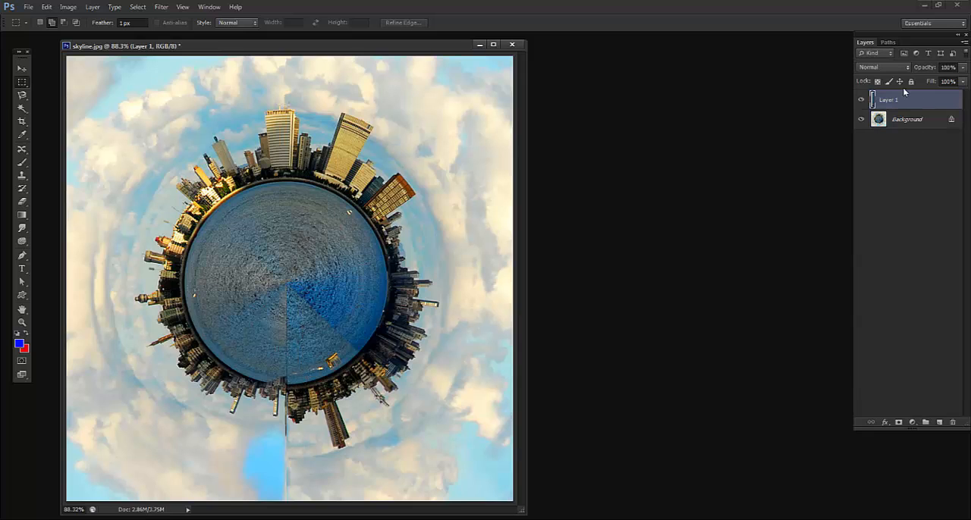
pyautogui.click(22, 68)
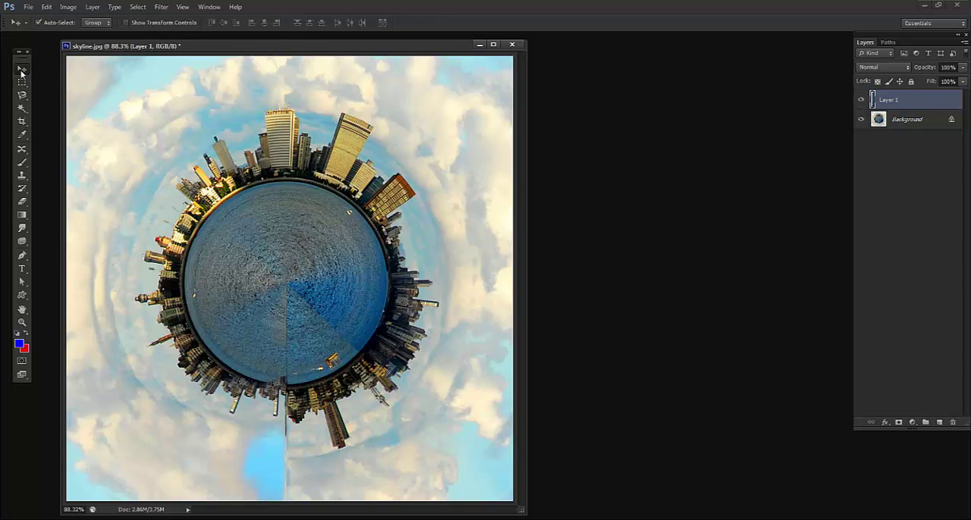
pyautogui.click(96, 22)
pyautogui.moveTo(295, 345); pyautogui.dragTo(286, 345)
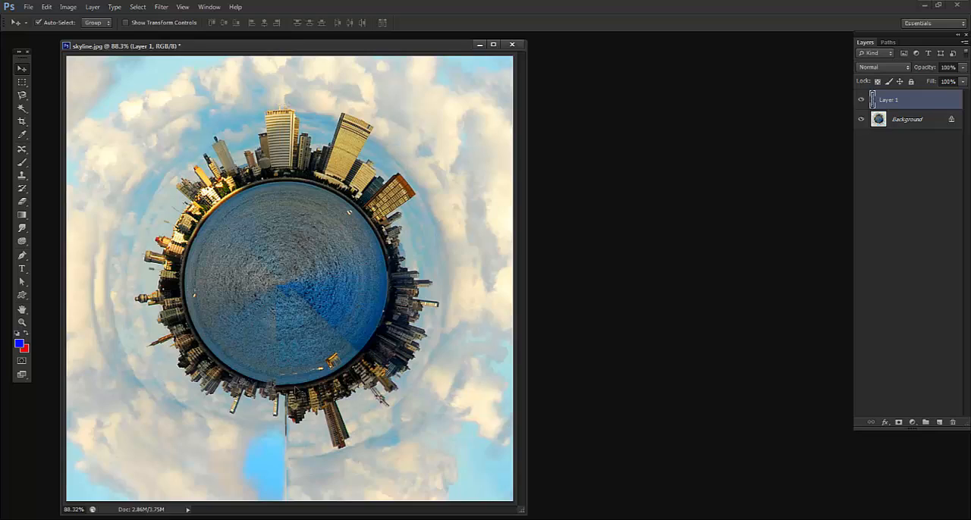
pyautogui.scroll(5, 297, 391)
# Step: Copy a small water patch above the shoreline from the Background onto Layer 2
pyautogui.moveTo(289, 411)
pyautogui.mouseDown()
pyautogui.moveTo(319, 247)
pyautogui.moveTo(320, 62)
pyautogui.mouseUp()
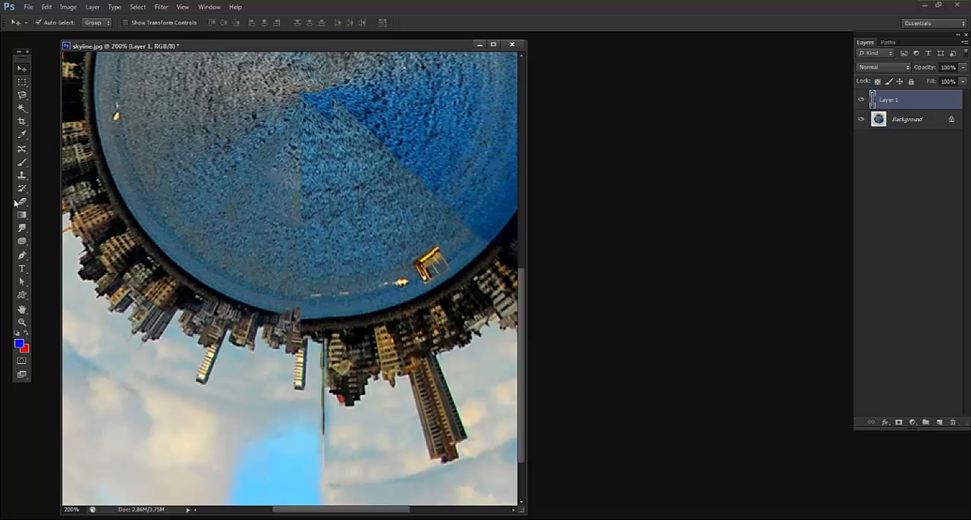
pyautogui.click(22, 82)
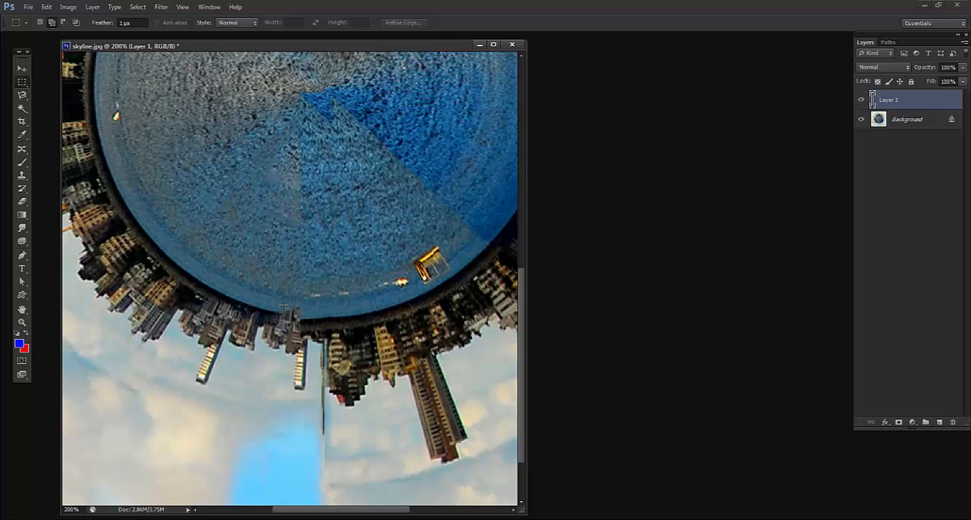
pyautogui.moveTo(318, 294); pyautogui.dragTo(339, 331)
pyautogui.click(885, 122)
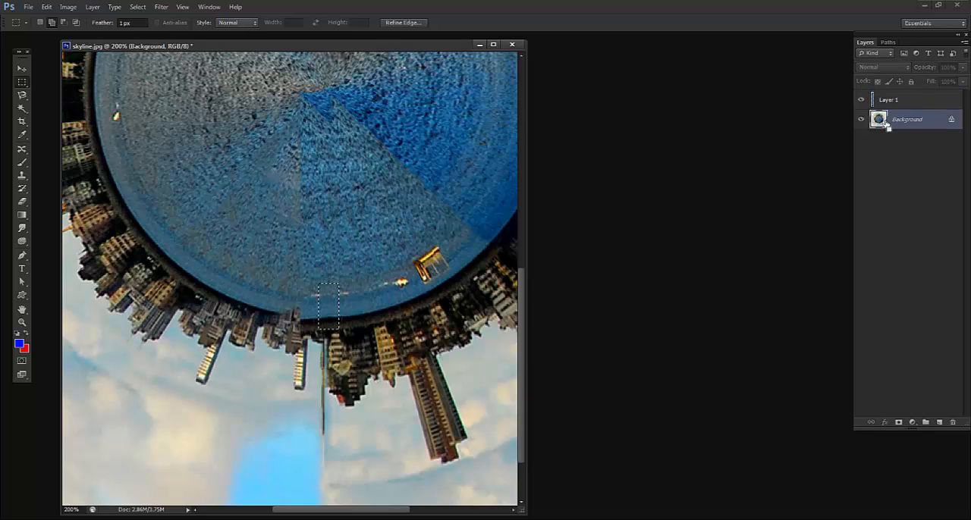
pyautogui.hotkey('ctrl', 'j')
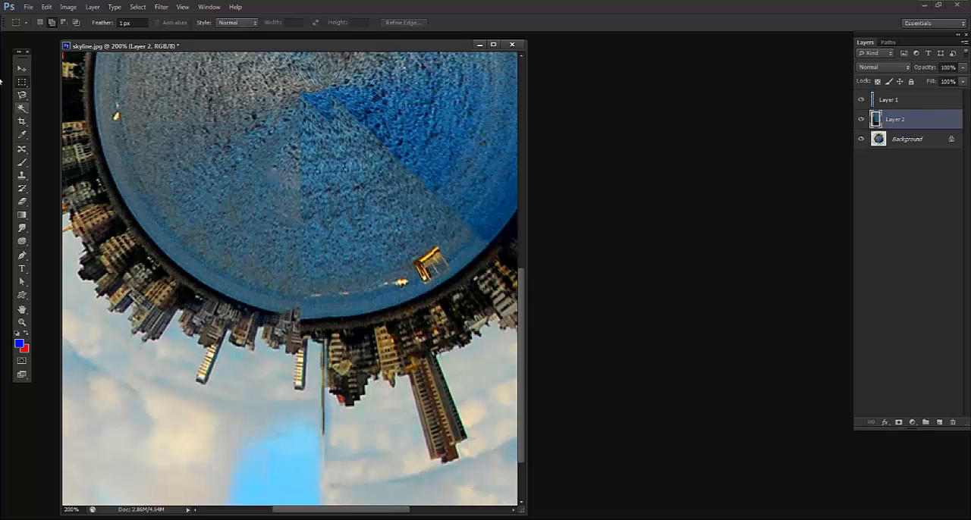
# Step: With Auto-Select off, slide Layer 2 left onto the shoreline seam and rotate it to follow the curve
pyautogui.press('v')
pyautogui.moveTo(309, 311); pyautogui.dragTo(310, 311)
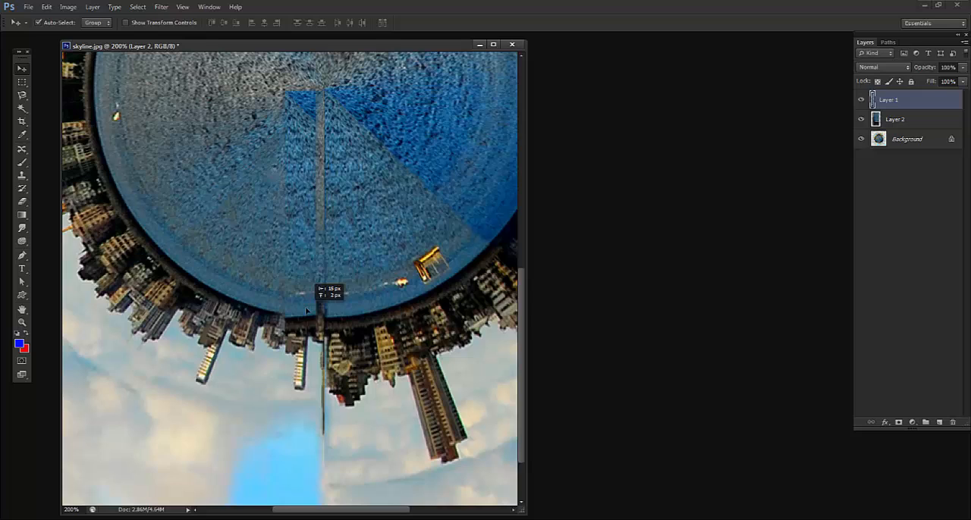
pyautogui.click(897, 119)
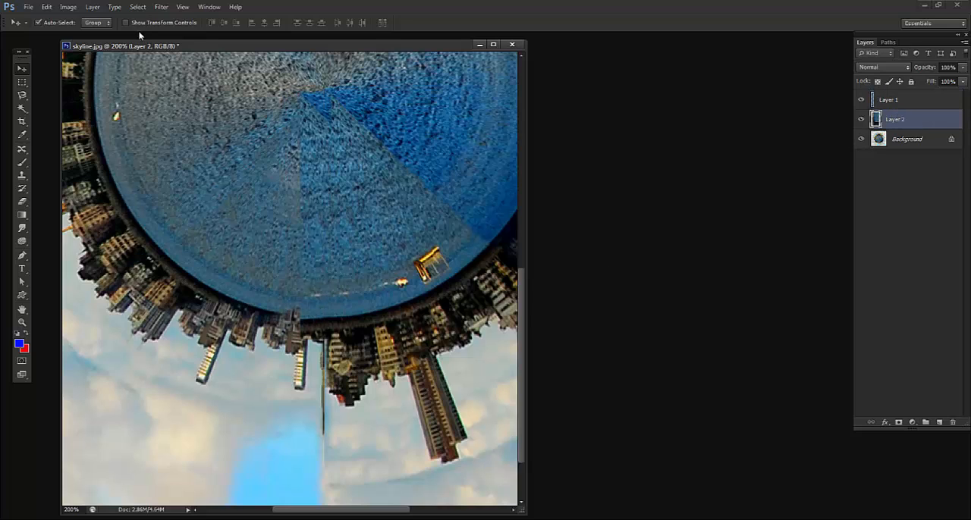
pyautogui.click(40, 22)
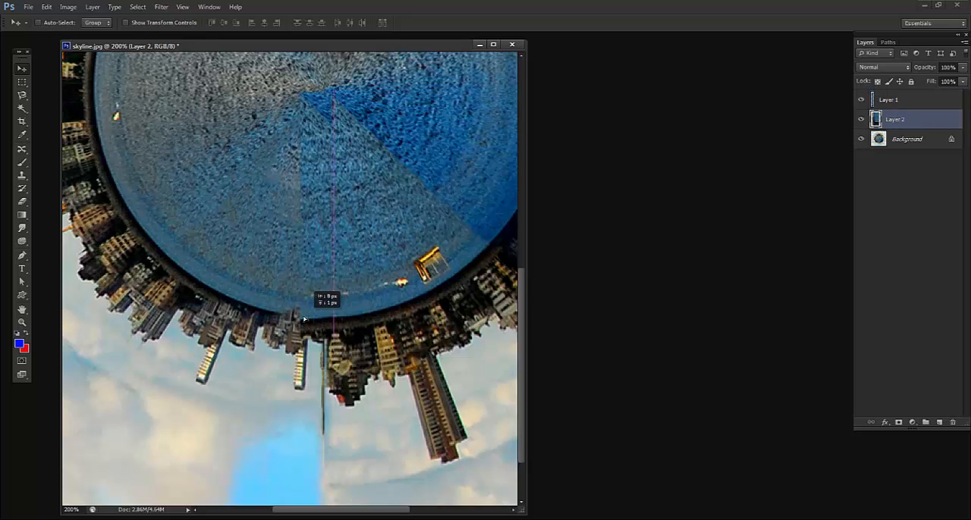
pyautogui.moveTo(309, 320)
pyautogui.mouseDown()
pyautogui.moveTo(275, 319)
pyautogui.moveTo(288, 318)
pyautogui.mouseUp()
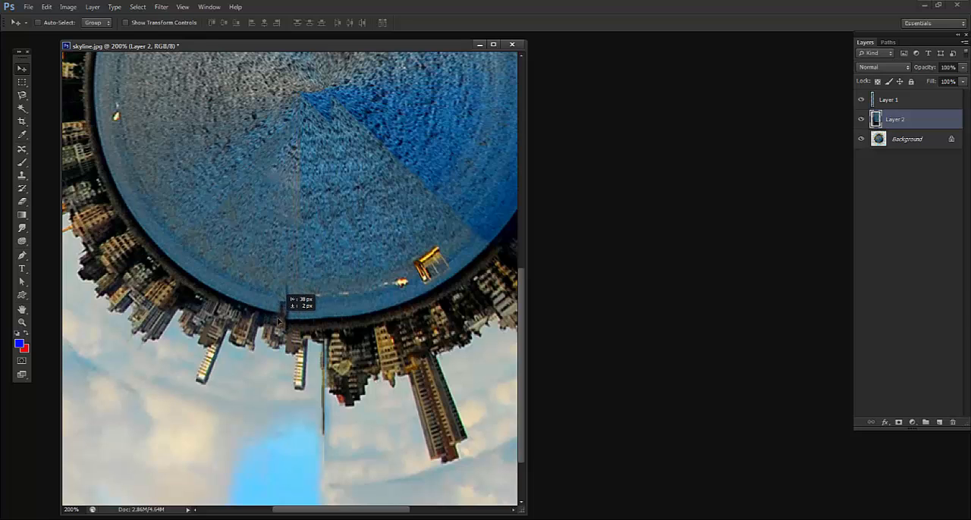
pyautogui.hotkey('ctrl', 't')
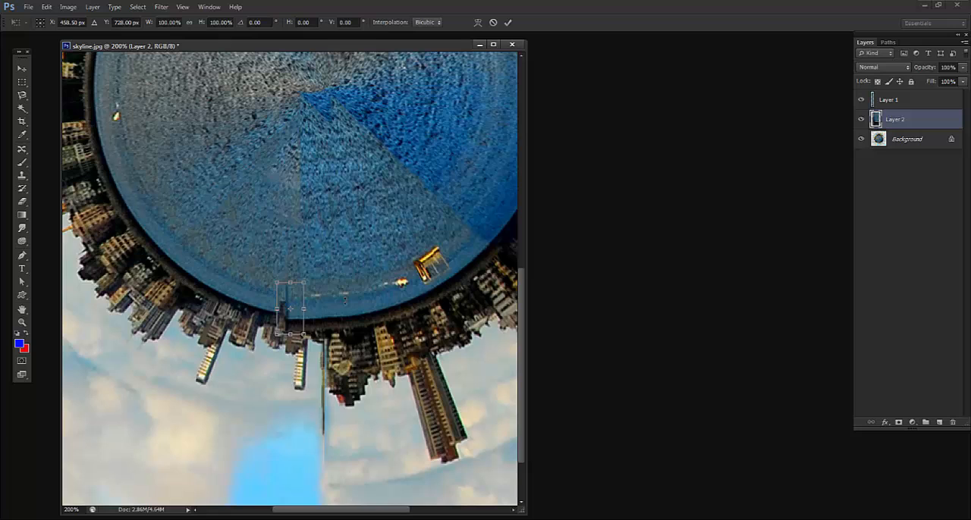
pyautogui.moveTo(303, 334); pyautogui.dragTo(331, 277)
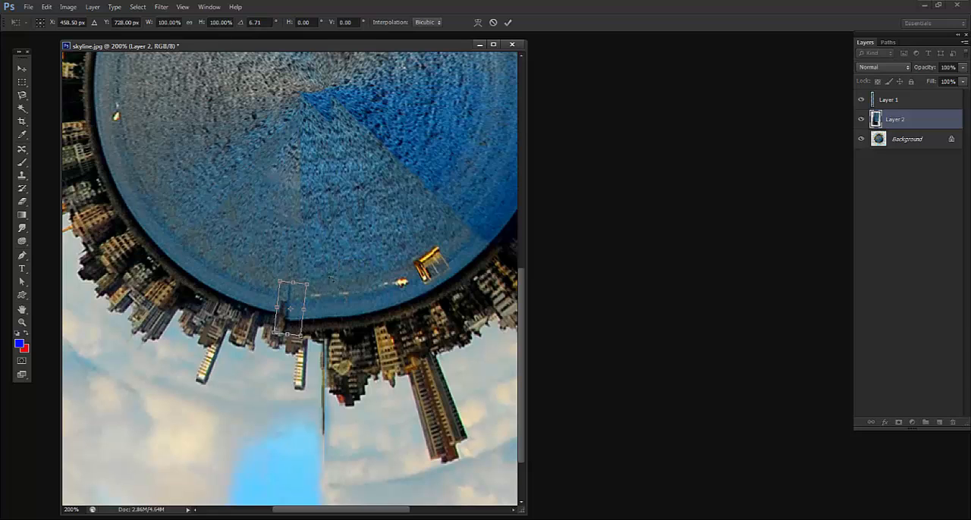
pyautogui.press('Return')
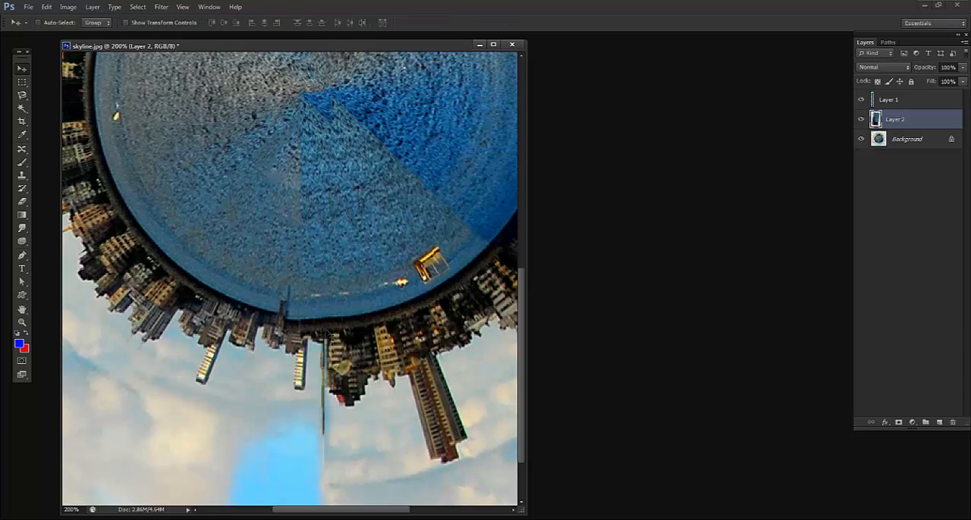
pyautogui.scroll(-1, 326, 334)
pyautogui.scroll(-1, 326, 334)
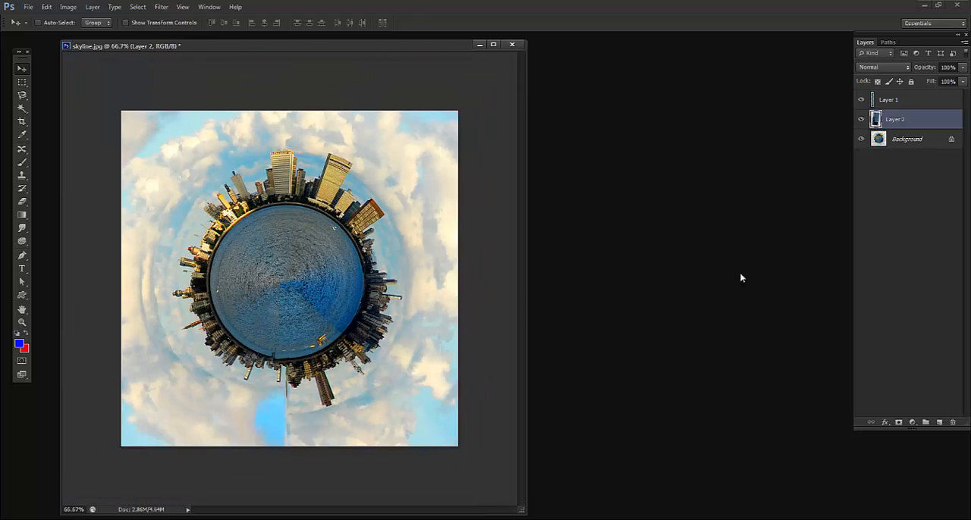
# Step: Merge the patch layers down into the background
pyautogui.click(891, 101)
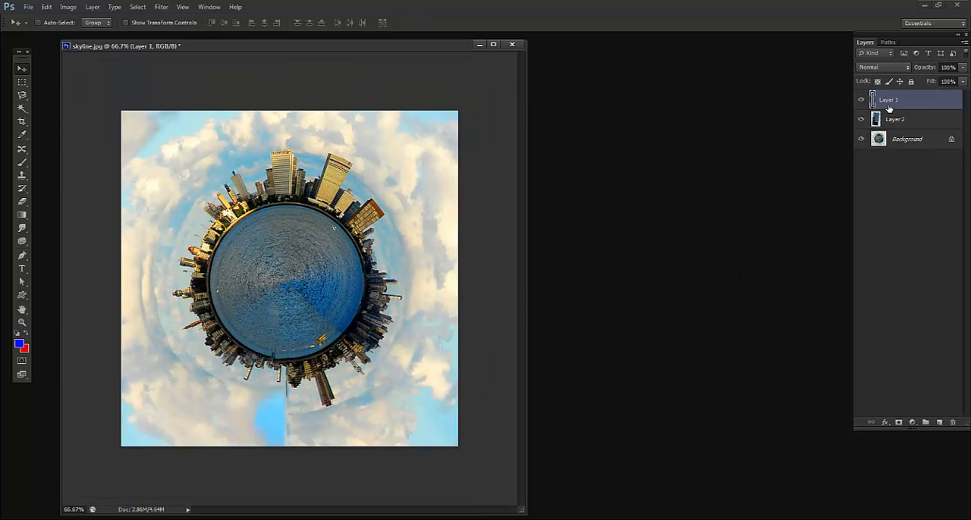
pyautogui.hotkey('ctrl', 'e')
pyautogui.hotkey('ctrl', 'e')
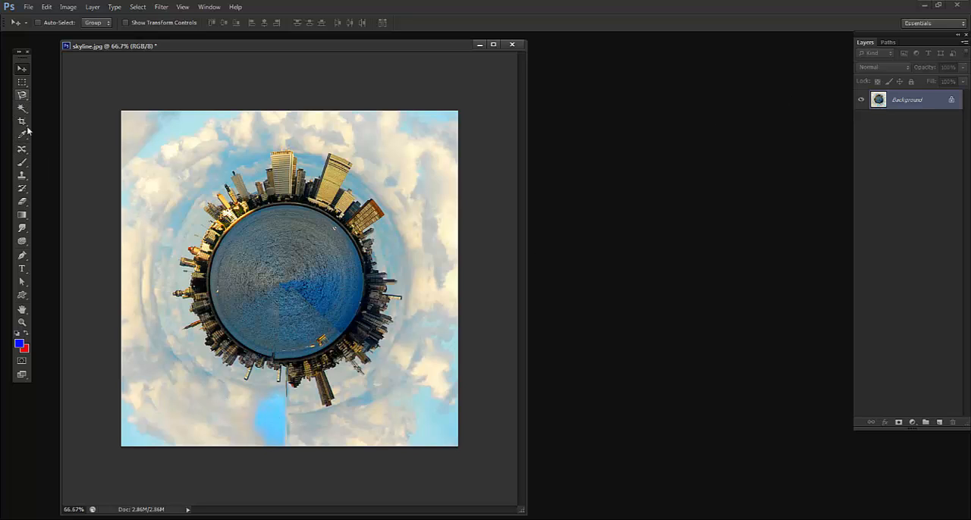
# Step: Clone-stamp clouds over the blue streak and seam below the planet, checking at zoom
pyautogui.click(22, 176)
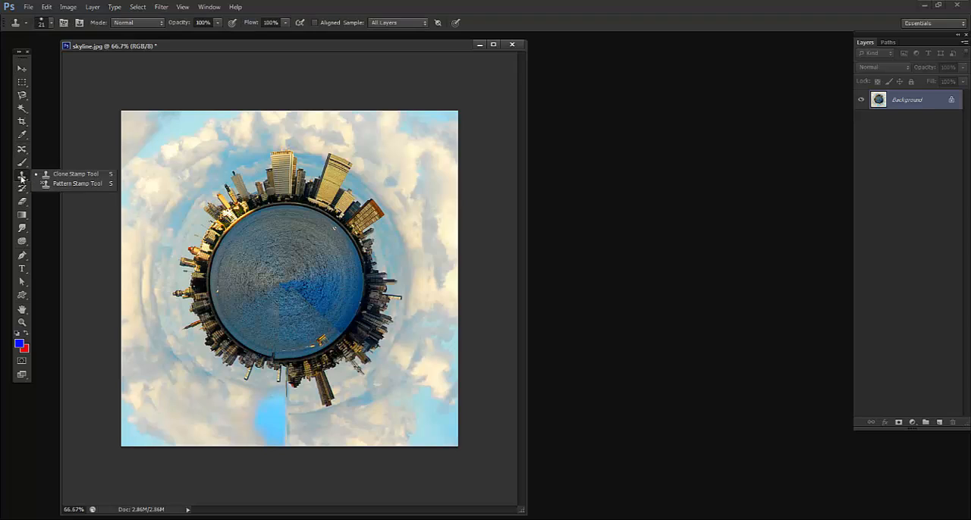
pyautogui.click(54, 173)
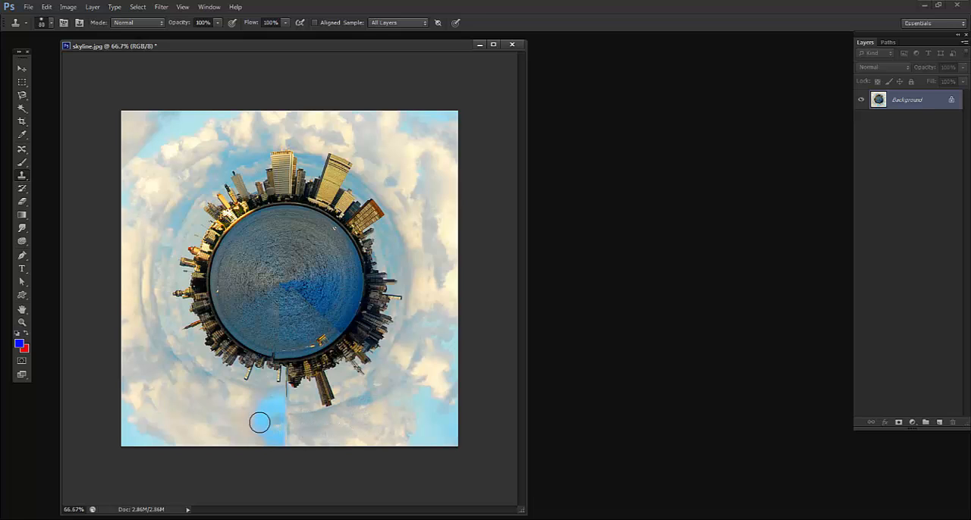
pyautogui.moveTo(283, 406); pyautogui.dragTo(283, 441)
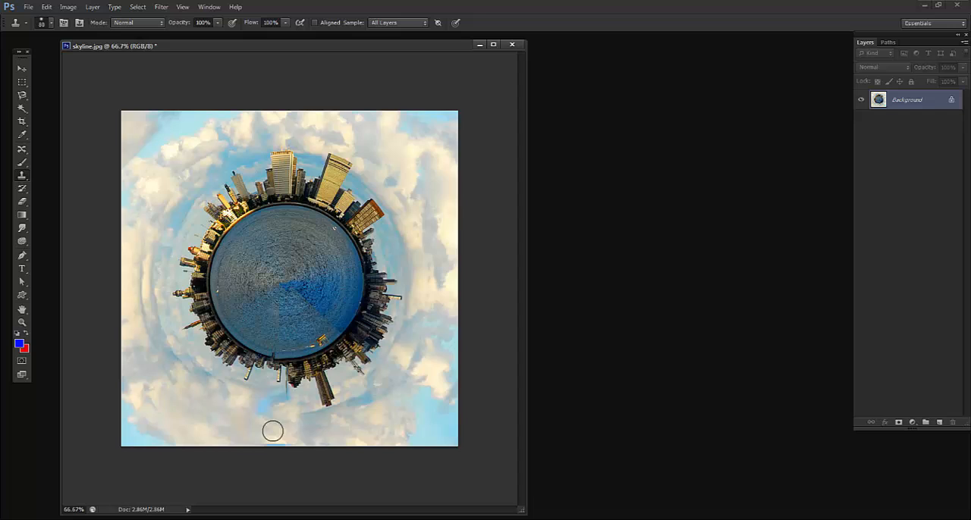
pyautogui.moveTo(283, 442); pyautogui.dragTo(296, 443)
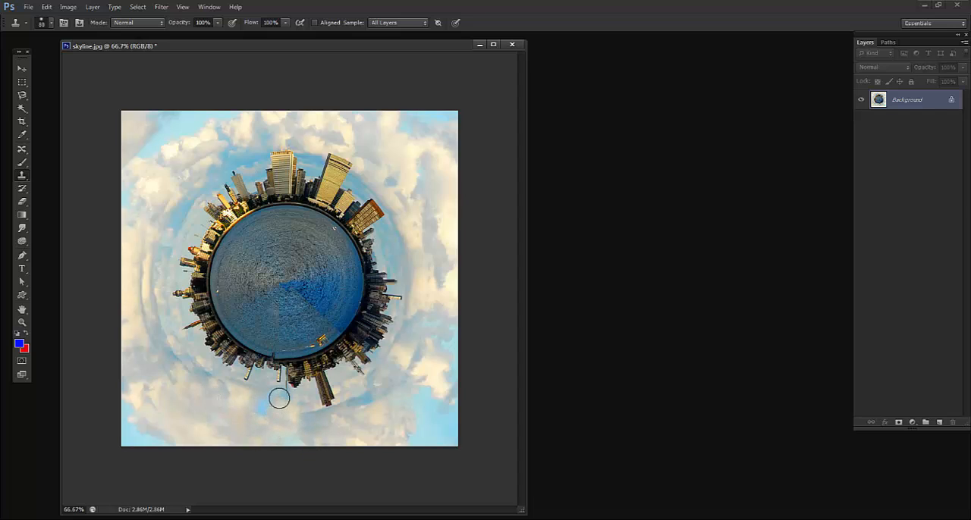
pyautogui.moveTo(277, 403); pyautogui.dragTo(279, 413)
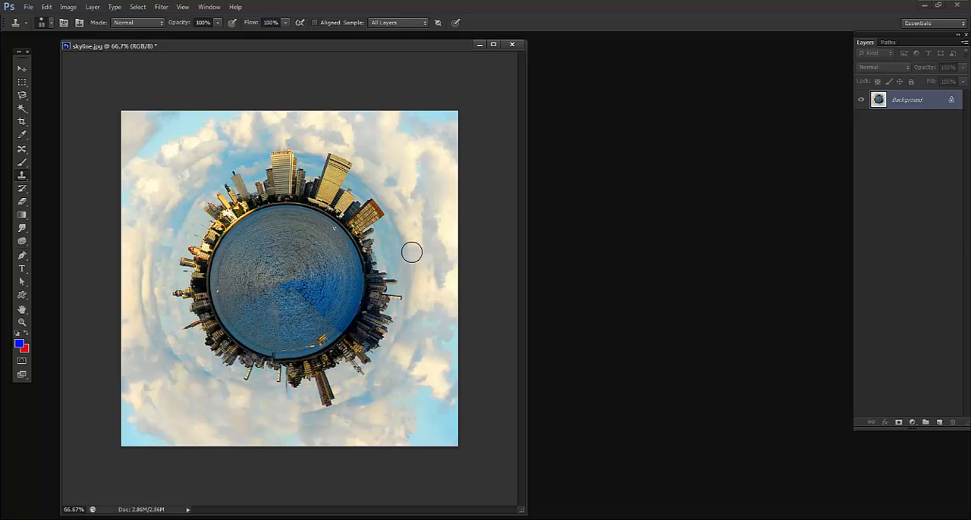
pyautogui.hotkey('ctrl', '1')
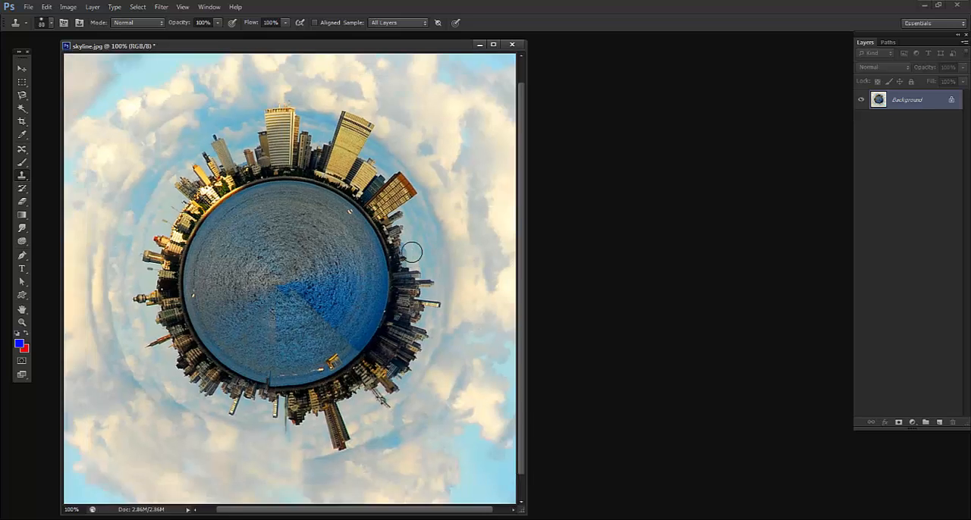
pyautogui.hotkey('ctrl', '-')
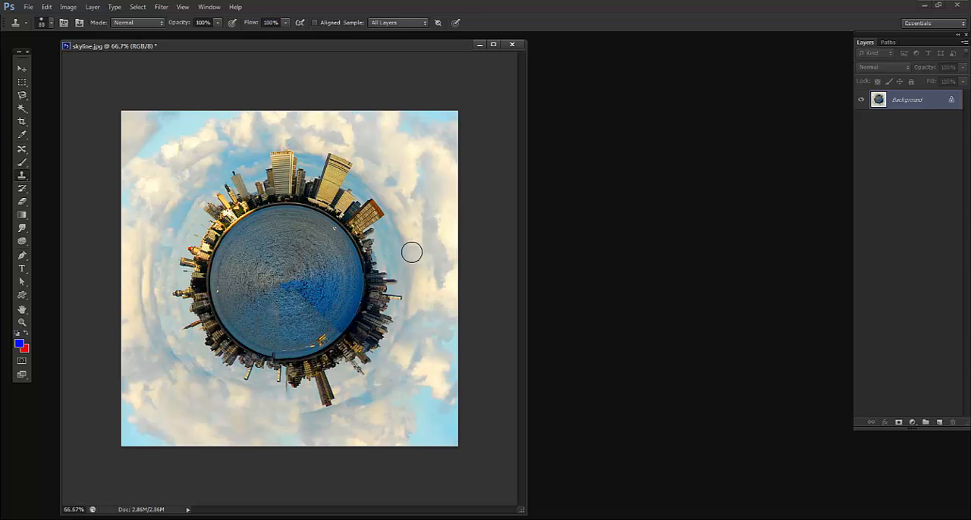
pyautogui.click(22, 69)
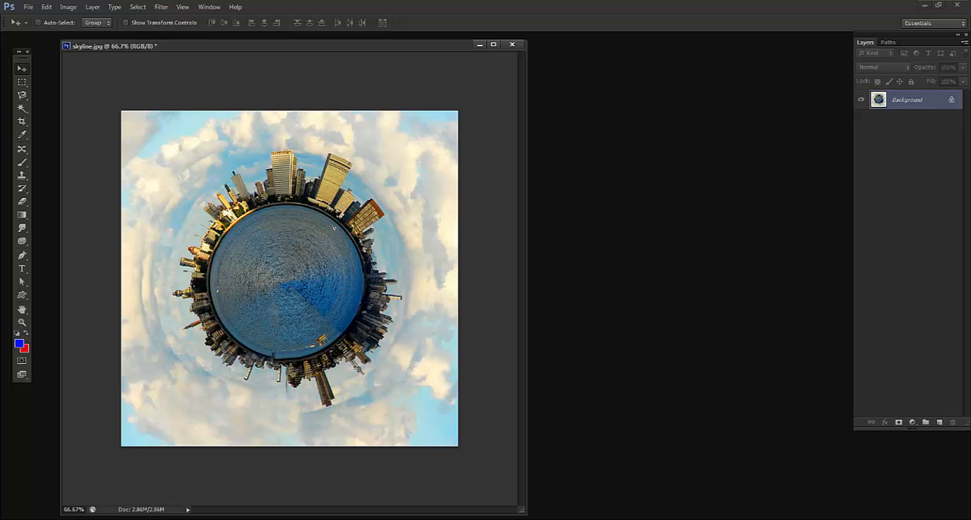